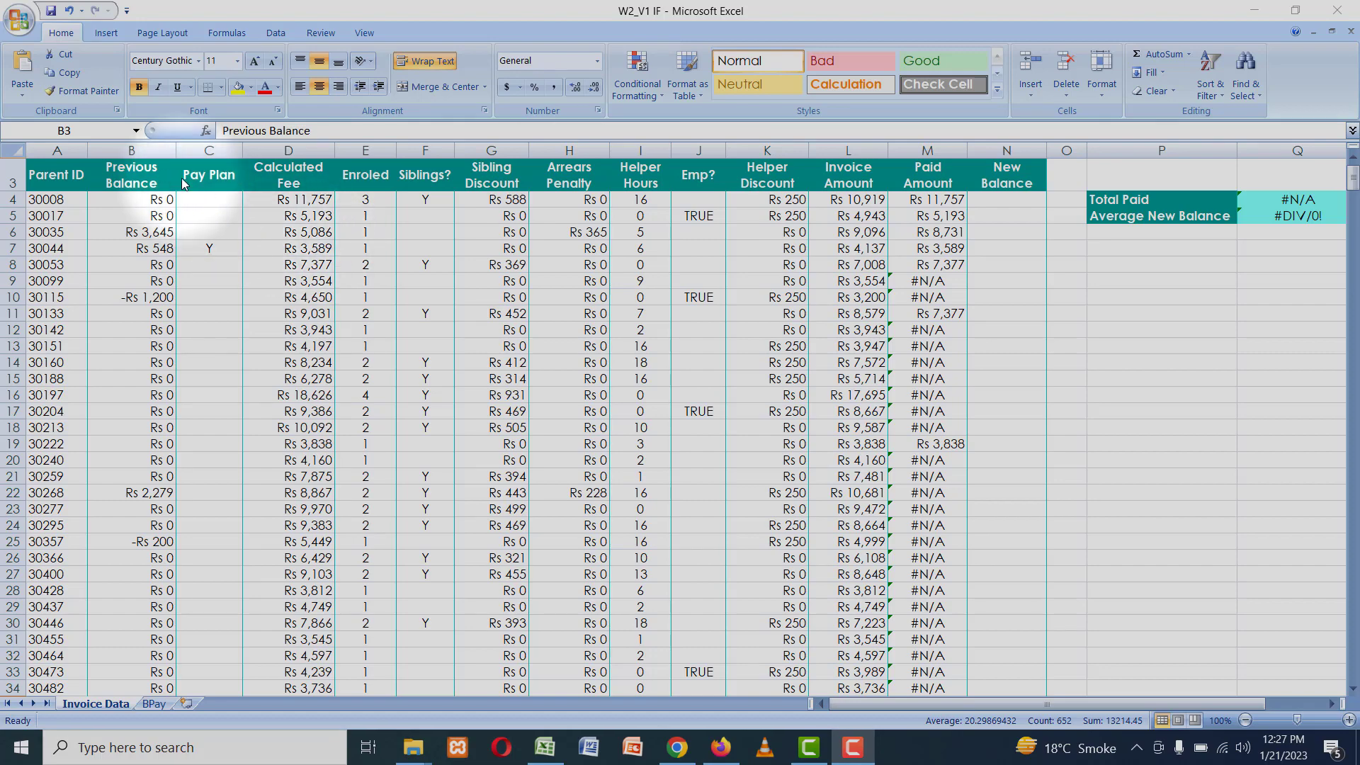
# Examine the Previous Balance column, checking a zero, a positive and a negative balance in B4, B6 and B10
pyautogui.click(135, 152)
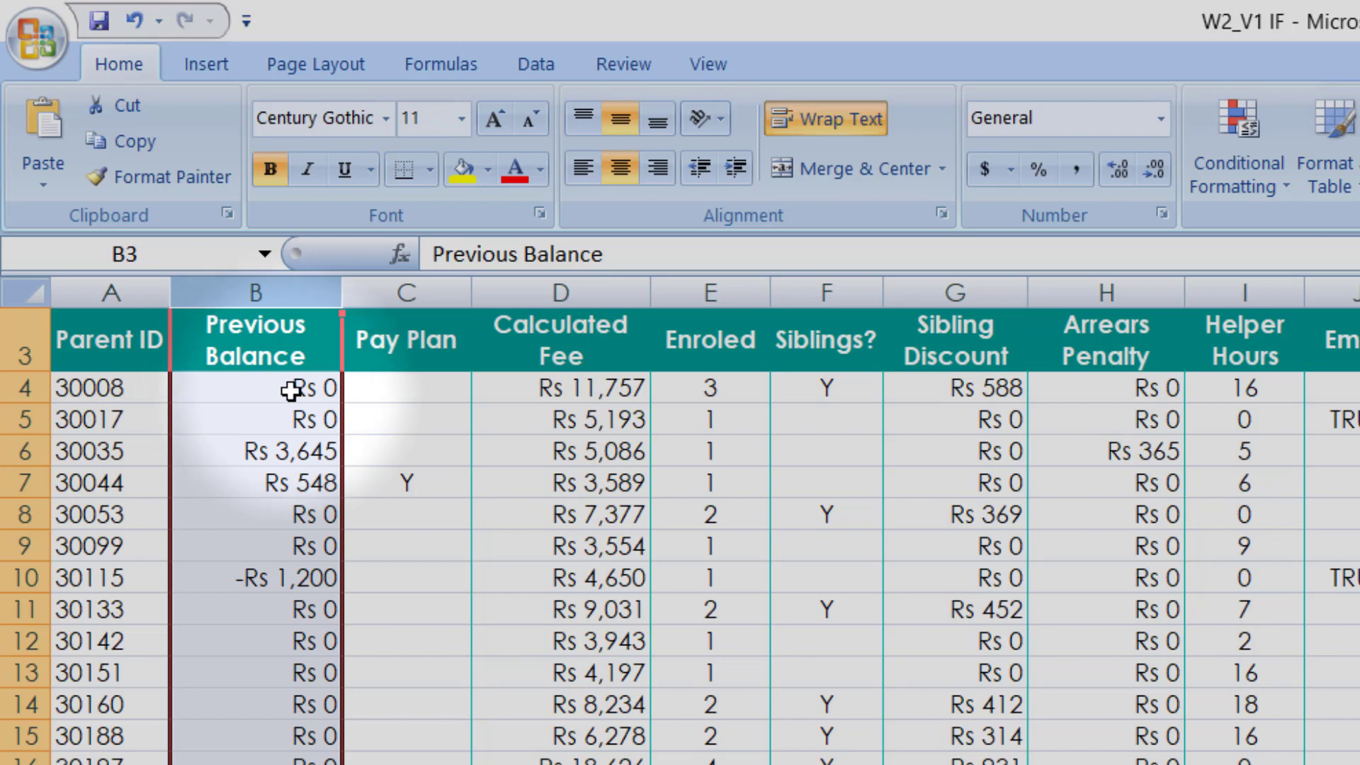
pyautogui.click(291, 389)
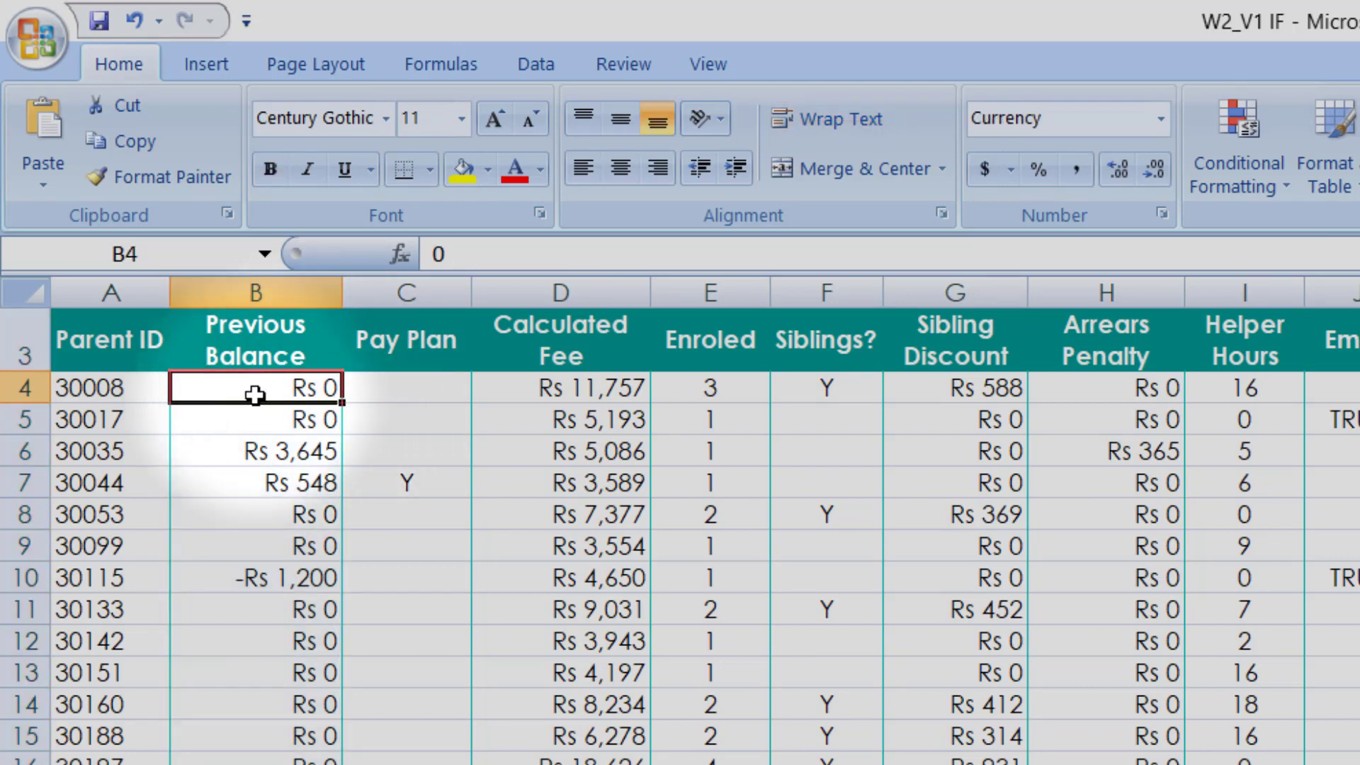
pyautogui.click(259, 447)
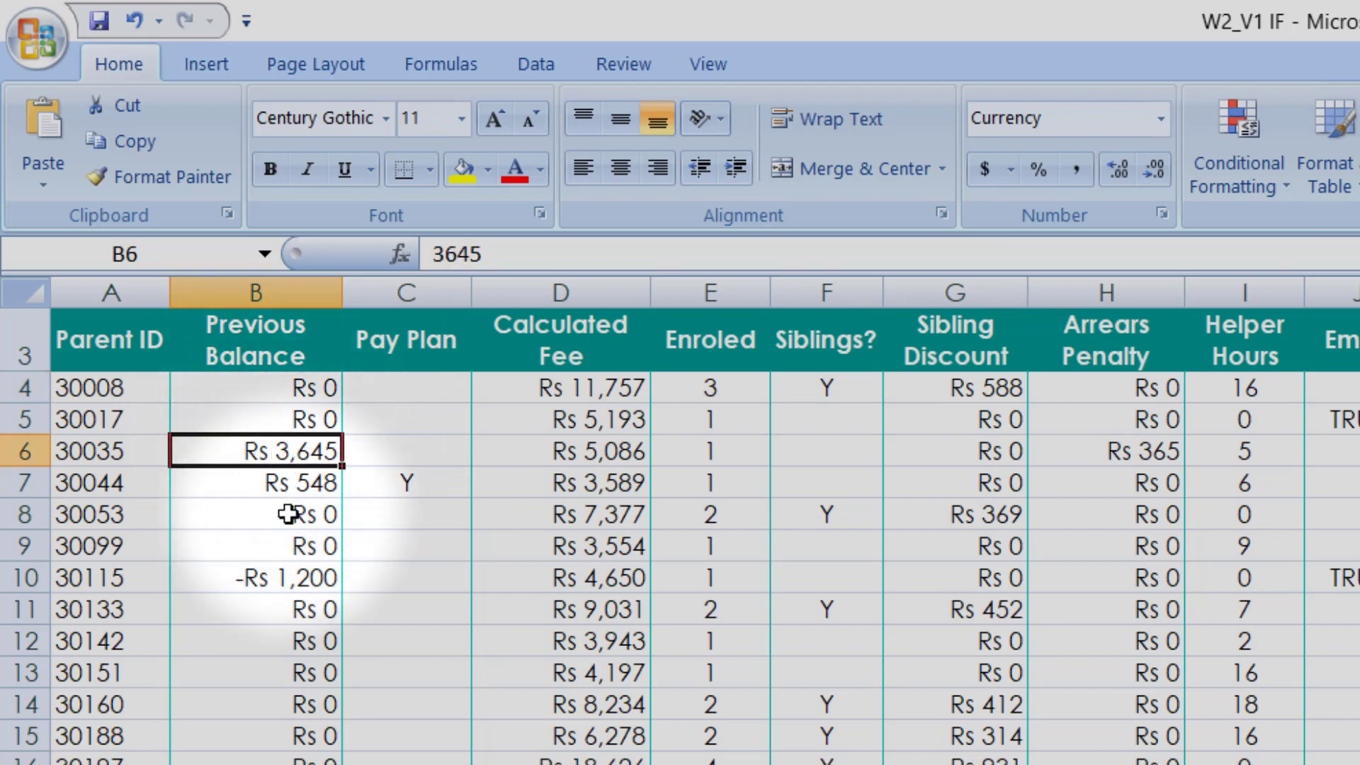
pyautogui.click(293, 579)
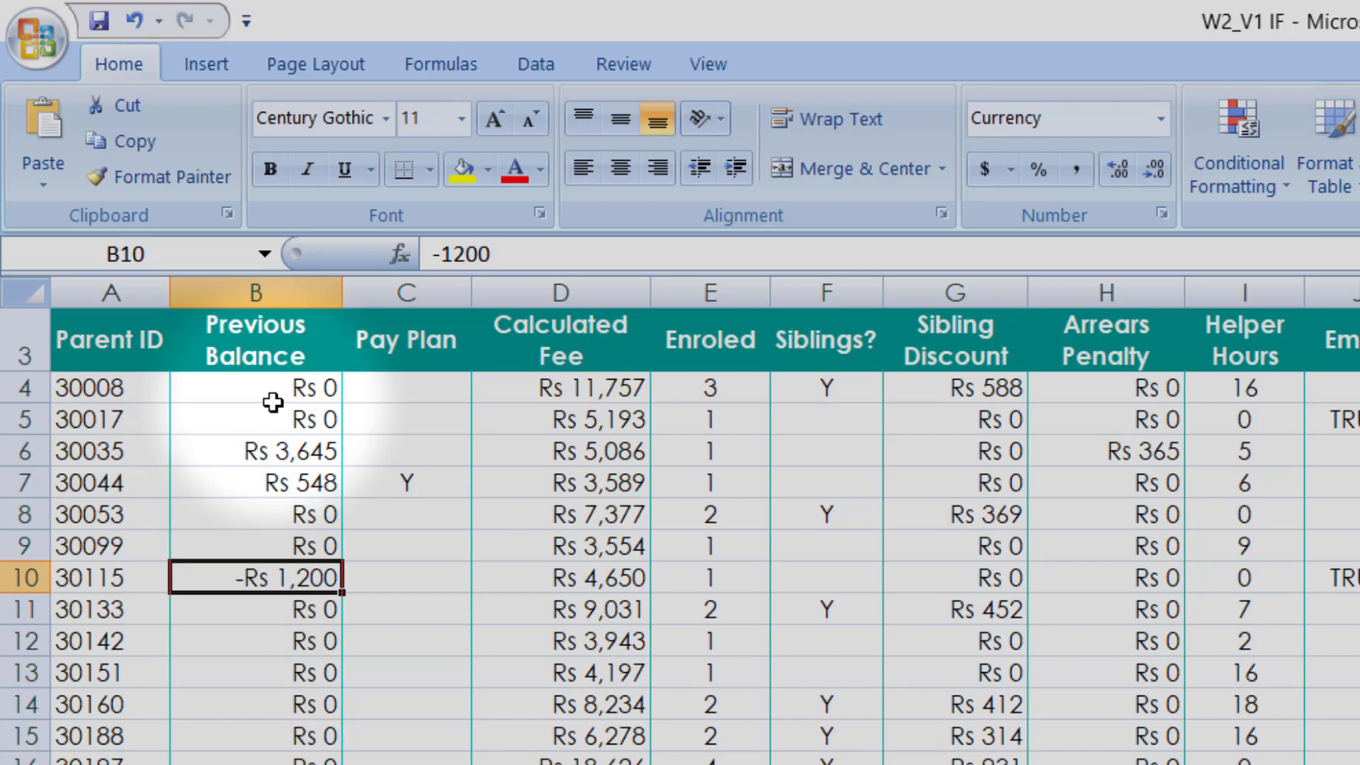
# Insert a blank column before Pay Plan and enter the heading Category in C3
pyautogui.click(401, 290)
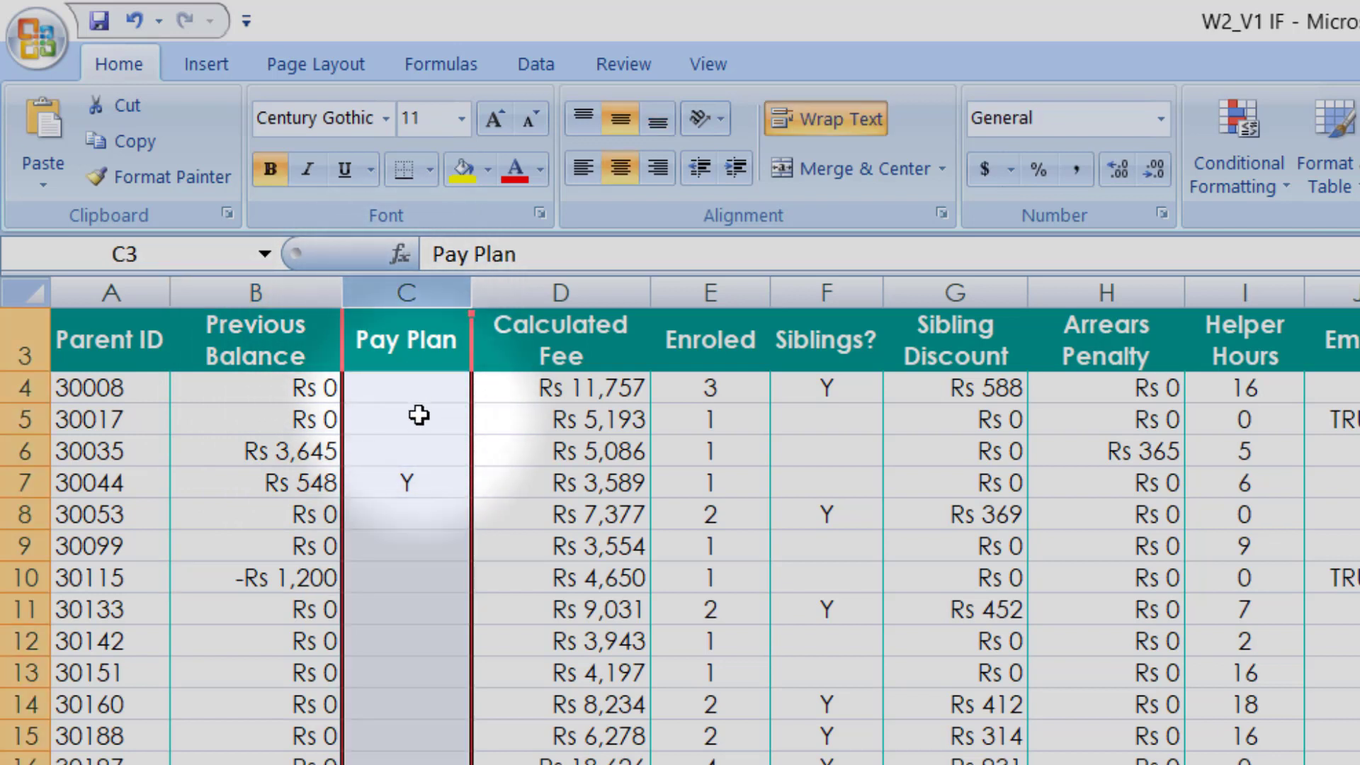
pyautogui.hotkey('ctrl', '+')
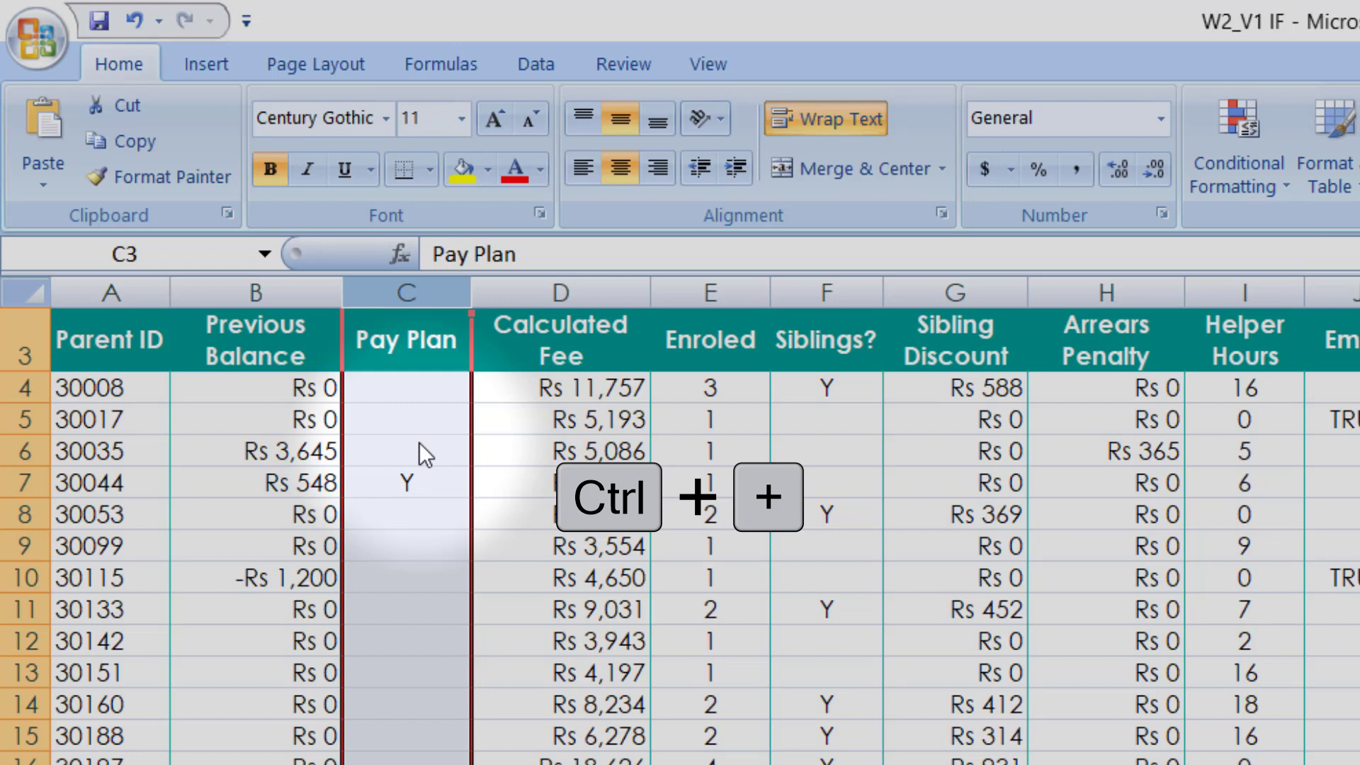
pyautogui.hotkey('ctrl', '+')
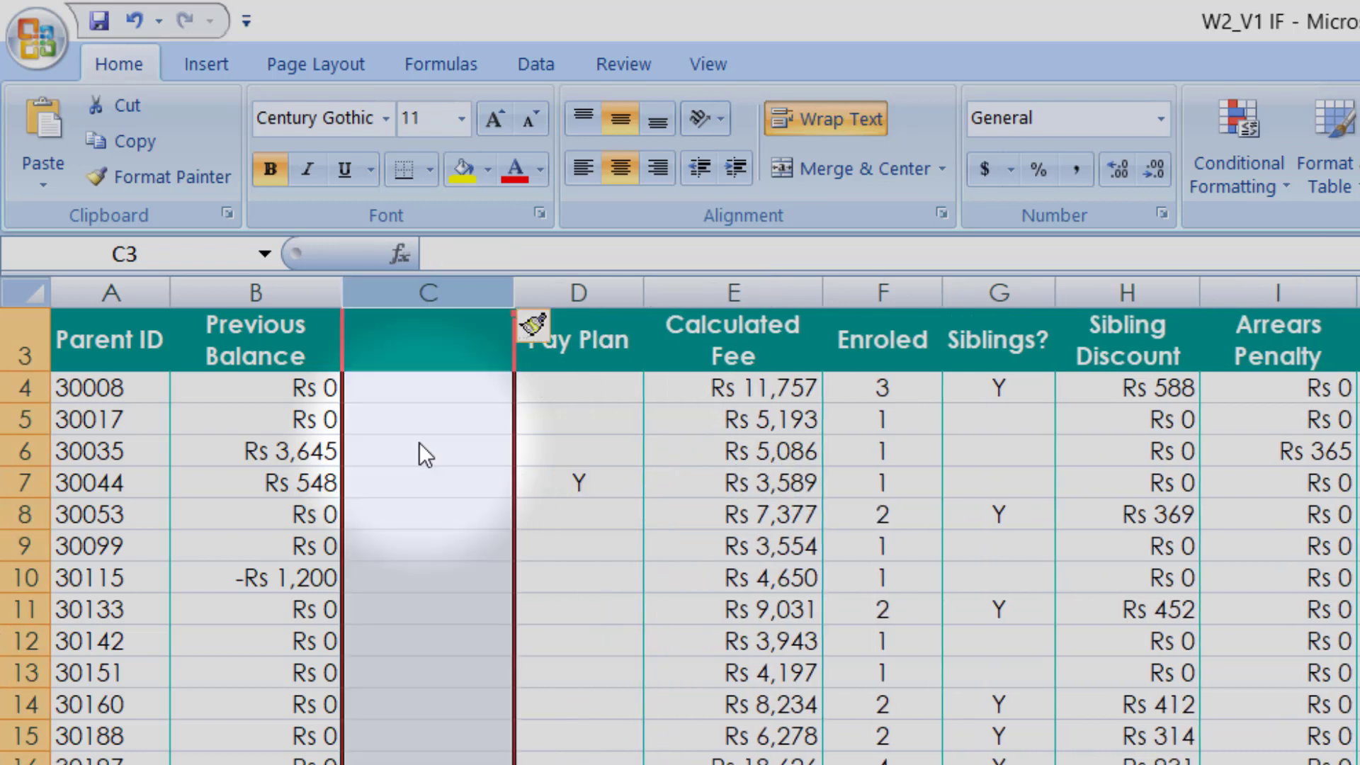
pyautogui.click(437, 358)
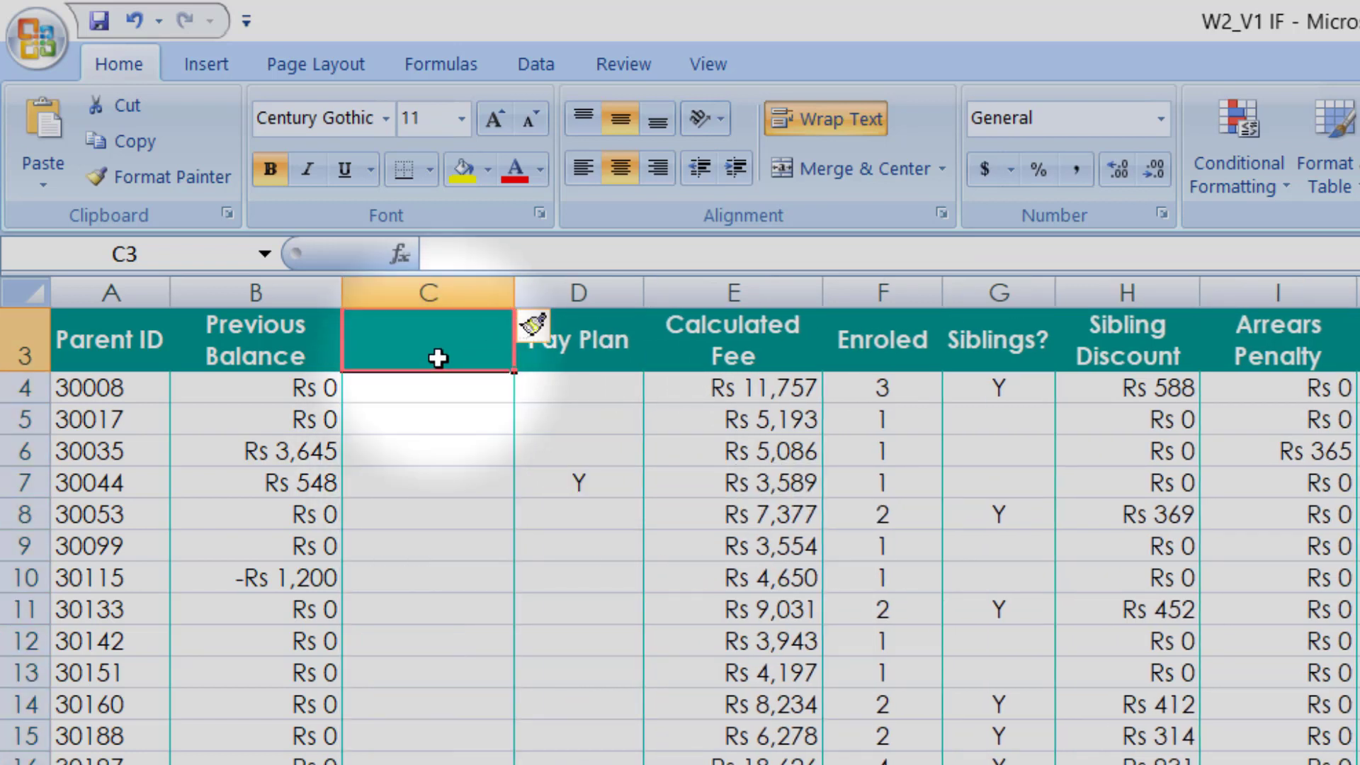
pyautogui.write('Categ')
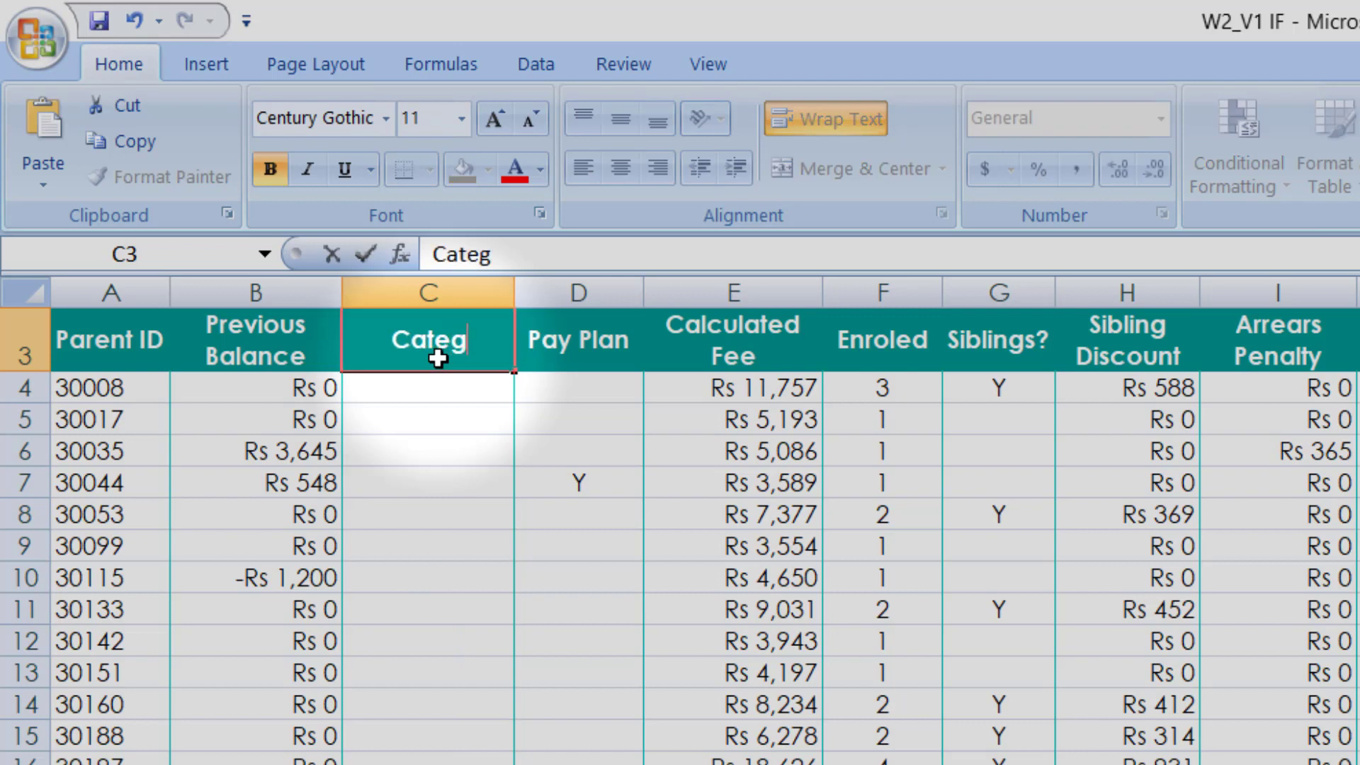
pyautogui.write('ory')
pyautogui.press('Return')
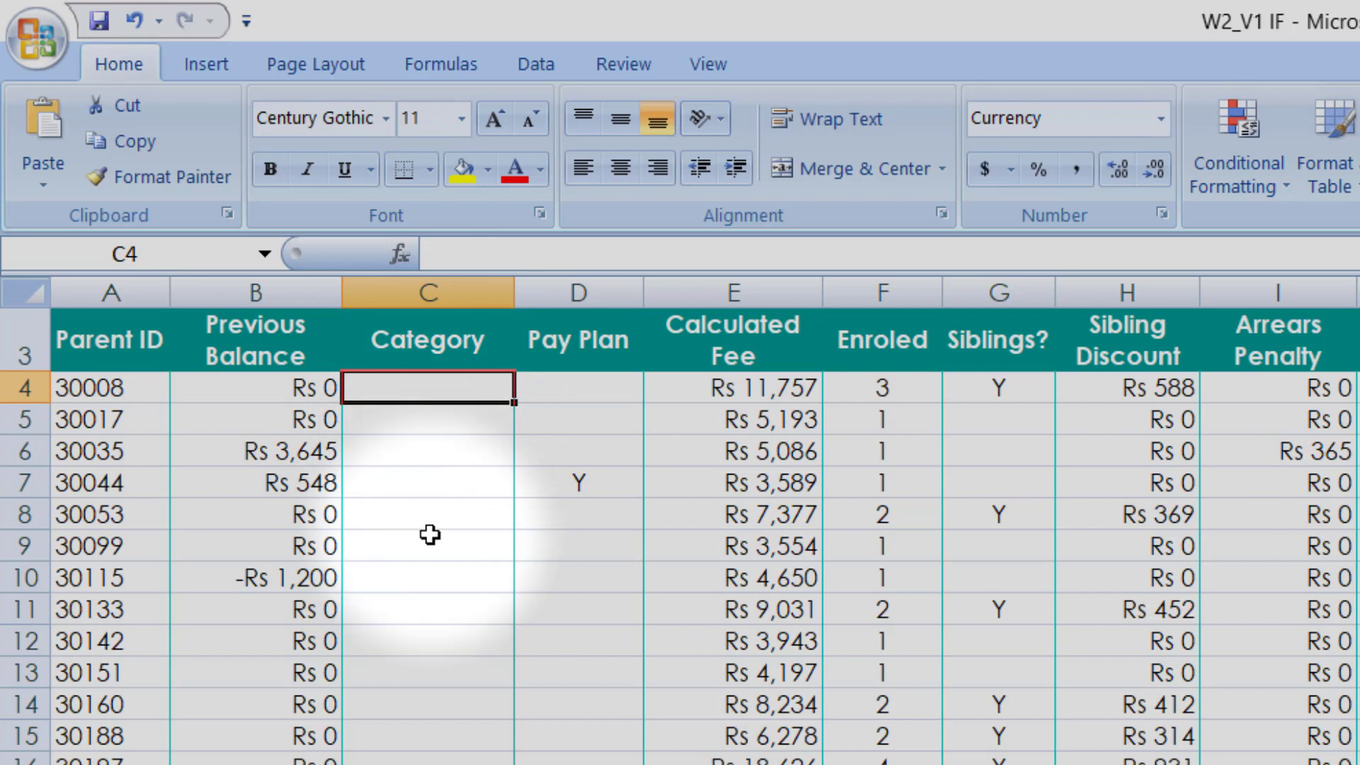
# Begin an IF formula in C4 that tests B4=0 and returns "A" when true
pyautogui.write('=IF')
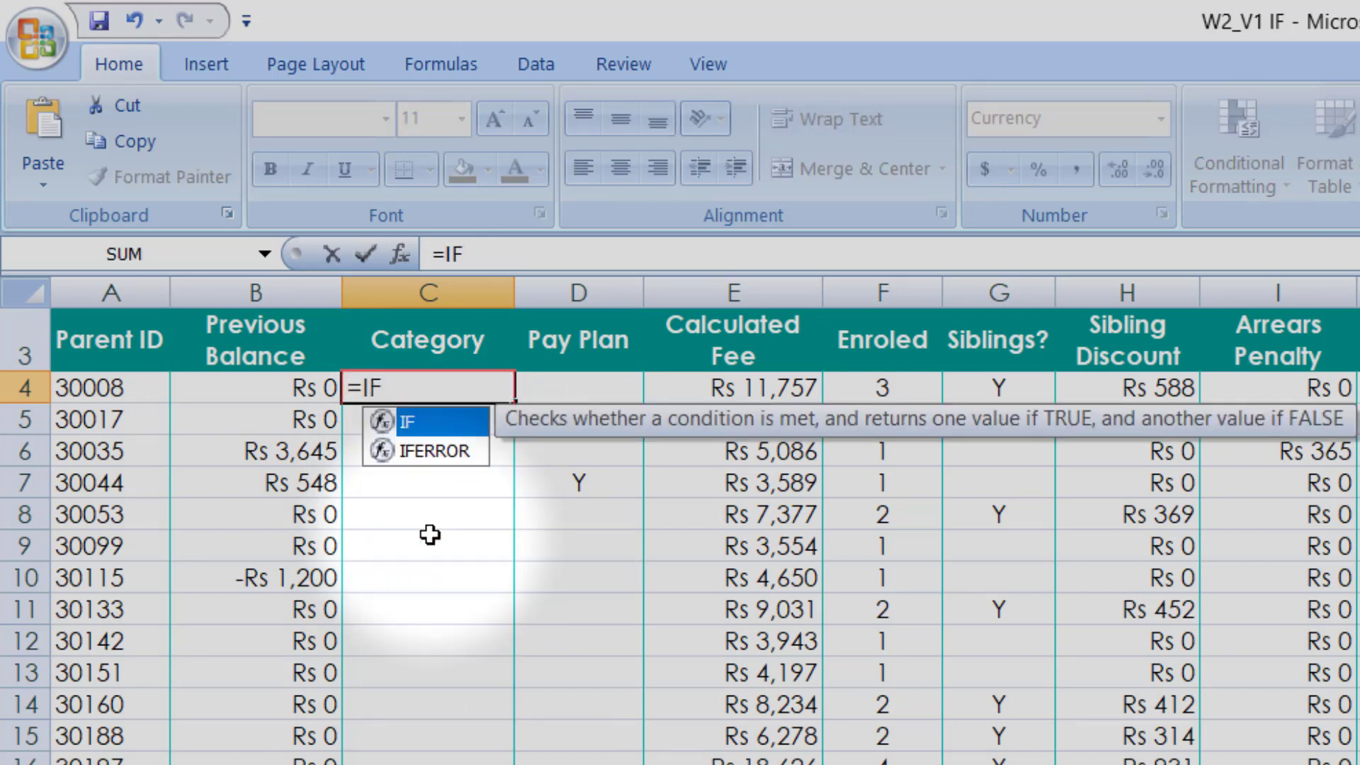
pyautogui.write('*')
pyautogui.press('BackSpace')
pyautogui.write('(')
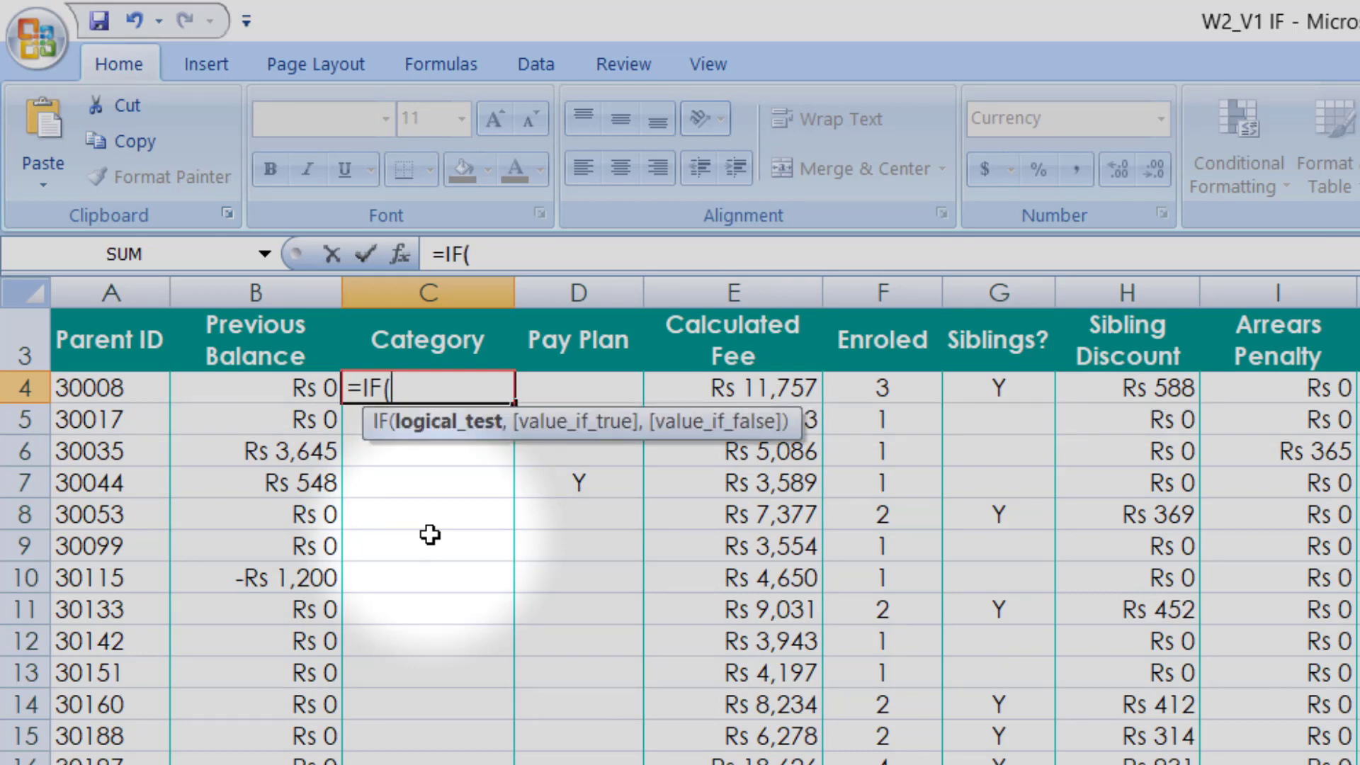
pyautogui.click(287, 386)
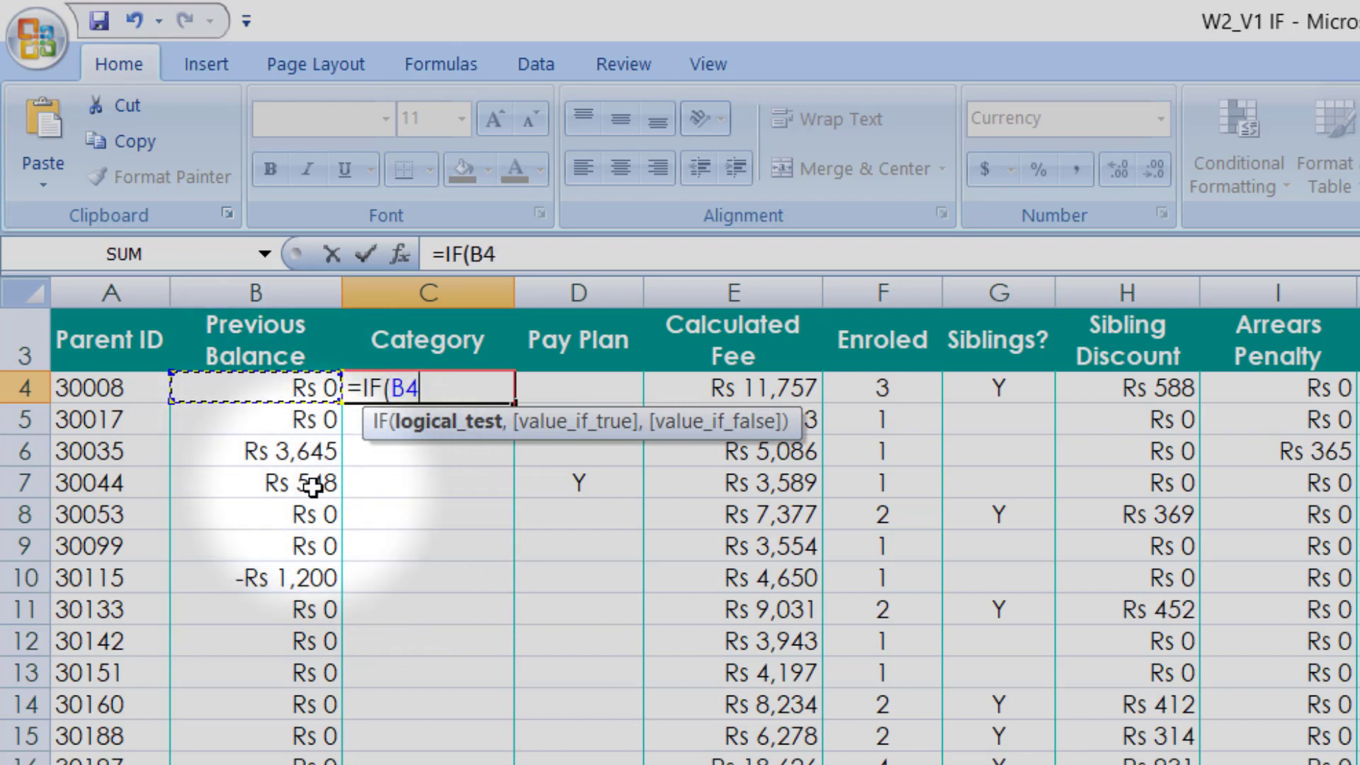
pyautogui.write('=')
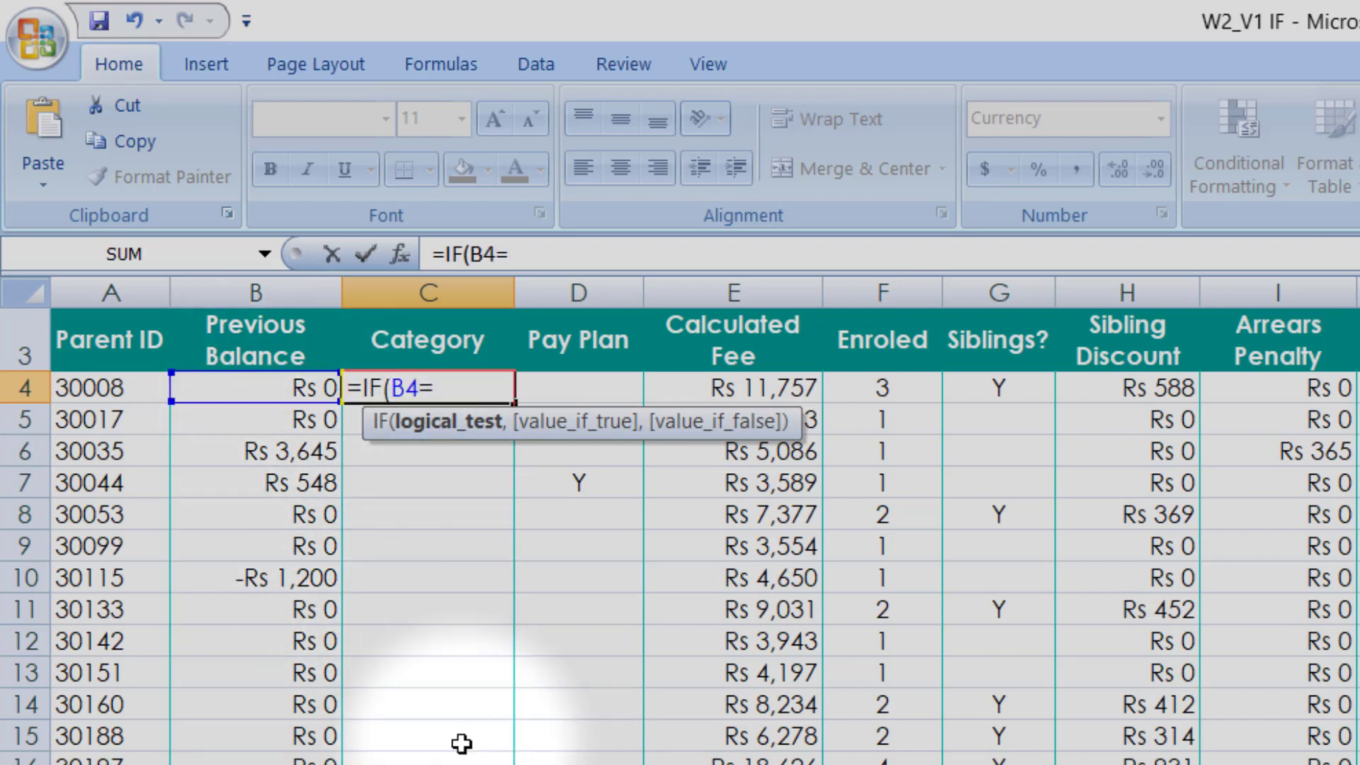
pyautogui.write('0,')
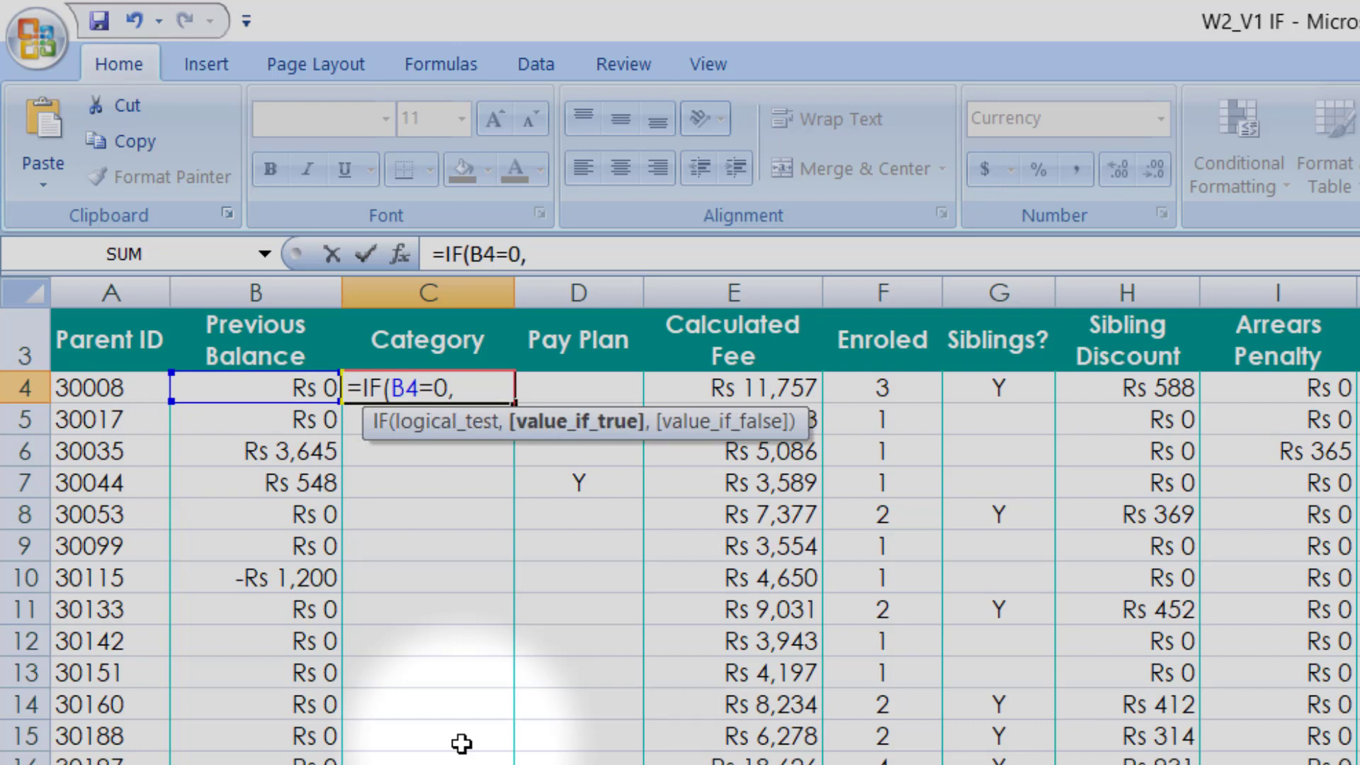
pyautogui.write('""')
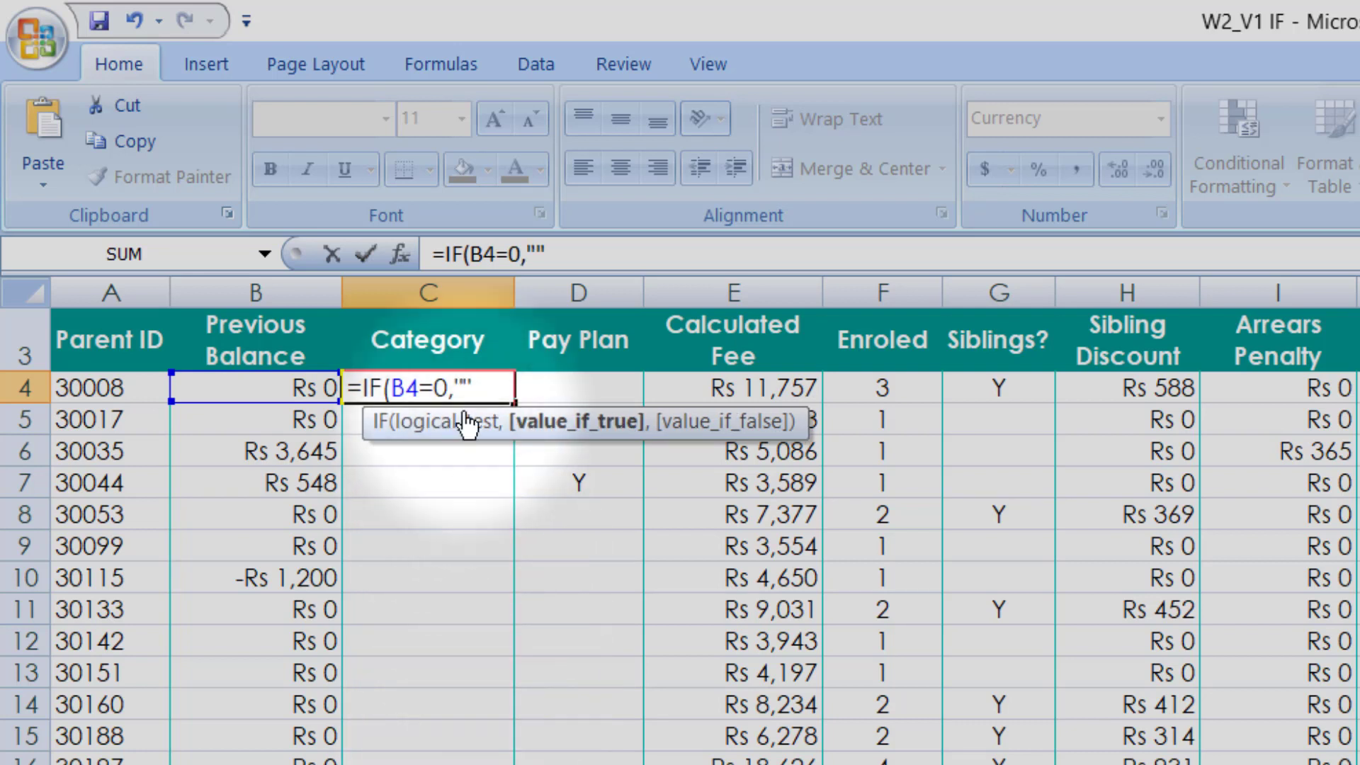
pyautogui.click(464, 388)
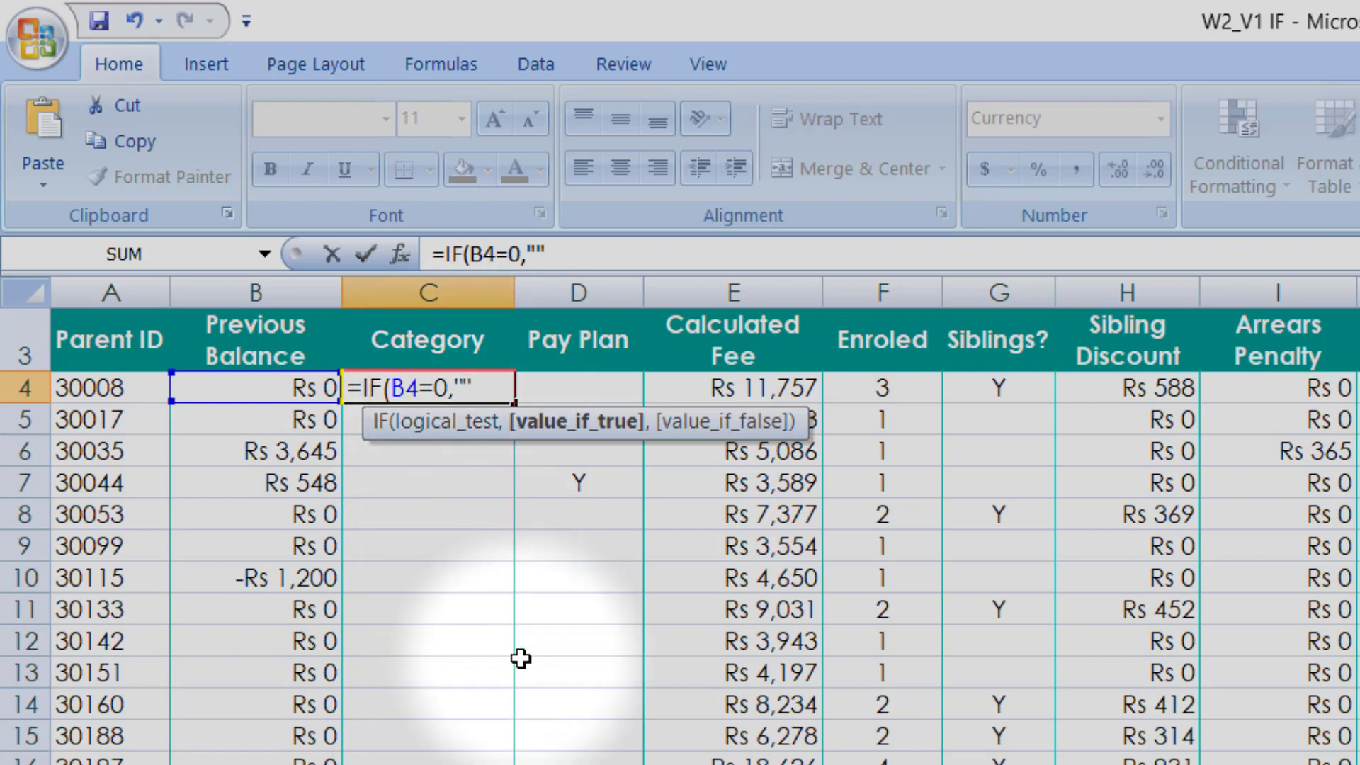
pyautogui.write('A",')
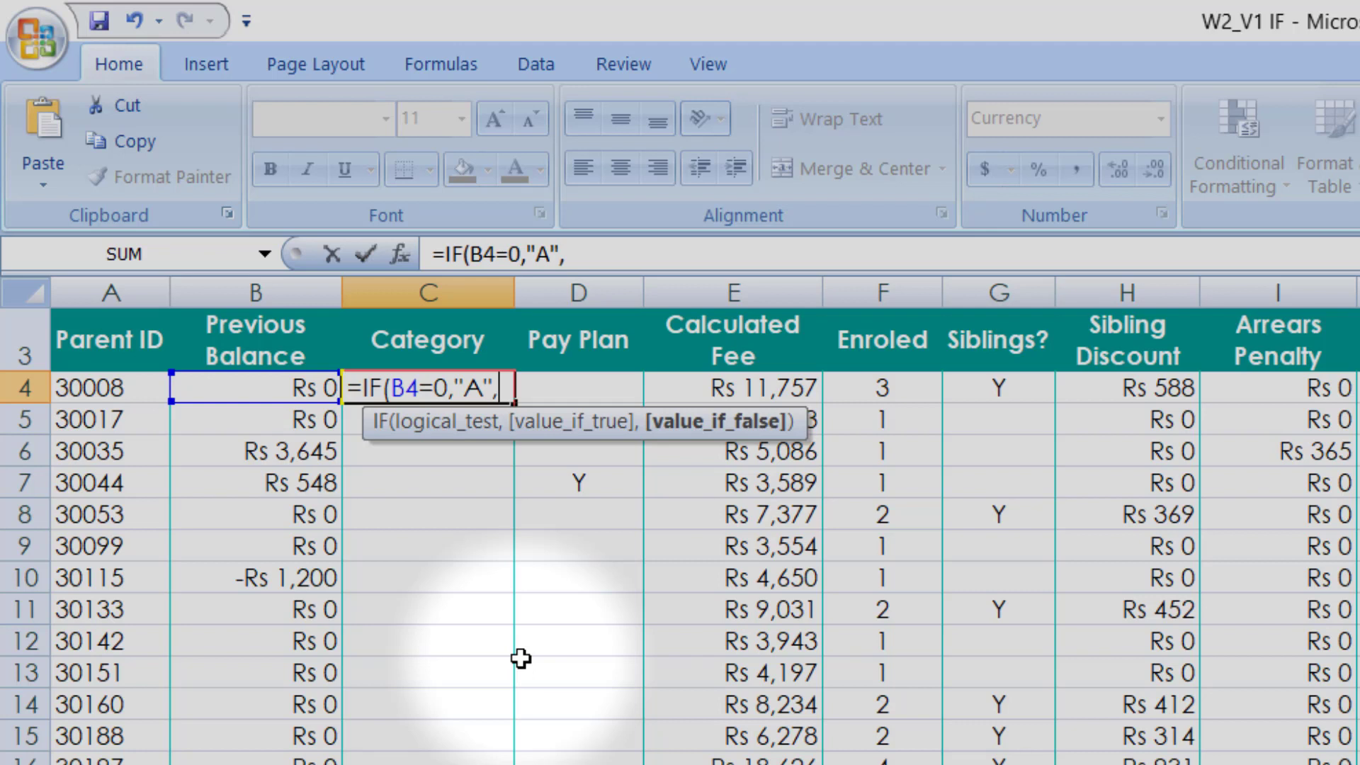
# Nest IF(B4>0,"B","C") as the false value in C4 and complete the formula as =IF(B4=0,"A",IF(B4>0,"B","C"))
pyautogui.write('IF(')
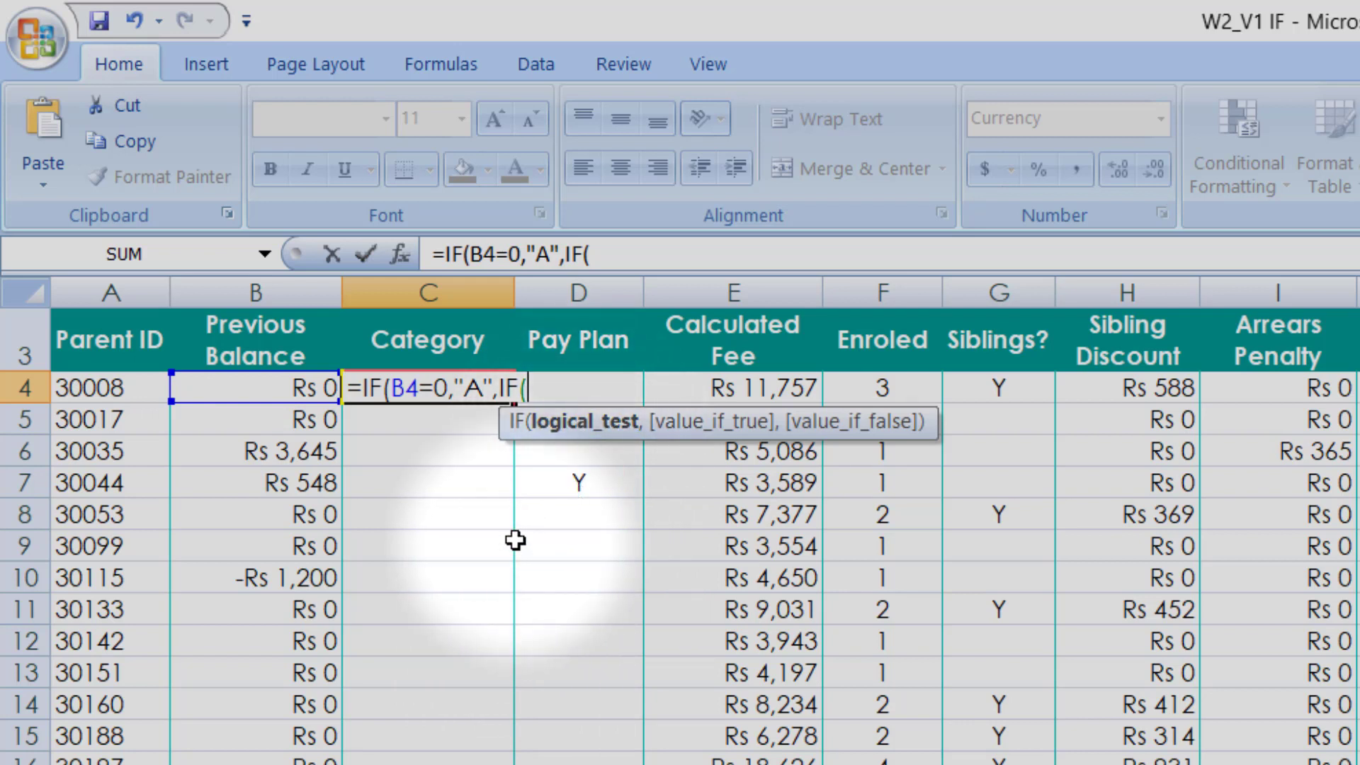
pyautogui.click(286, 387)
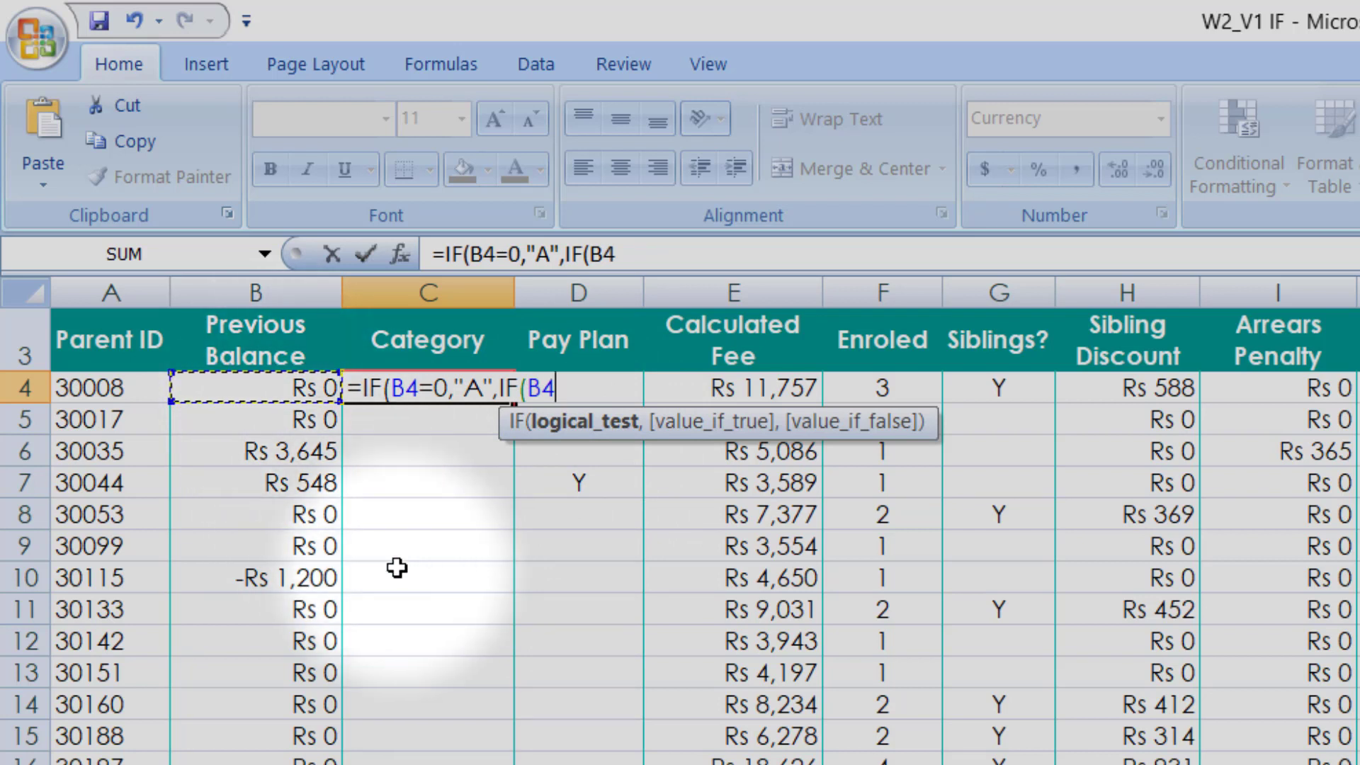
pyautogui.write('>0,')
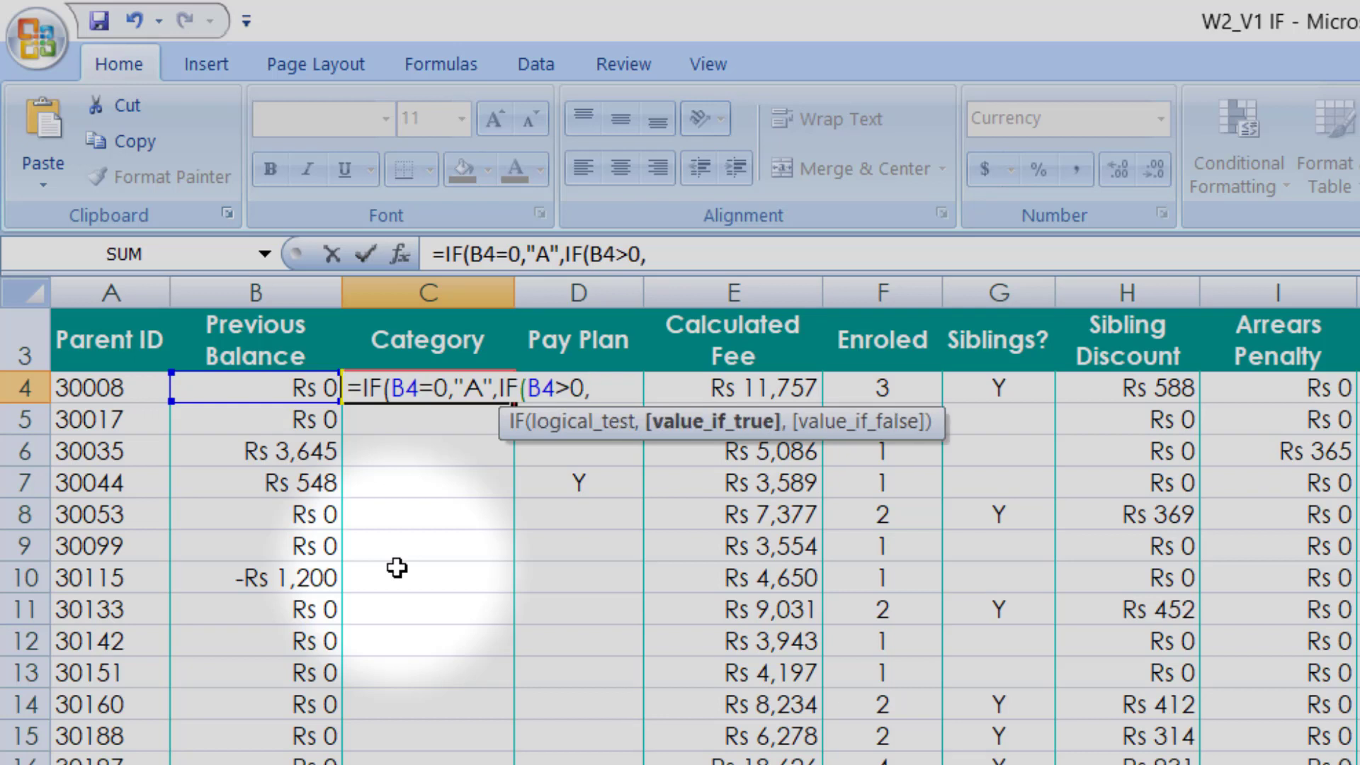
pyautogui.write('"B"')
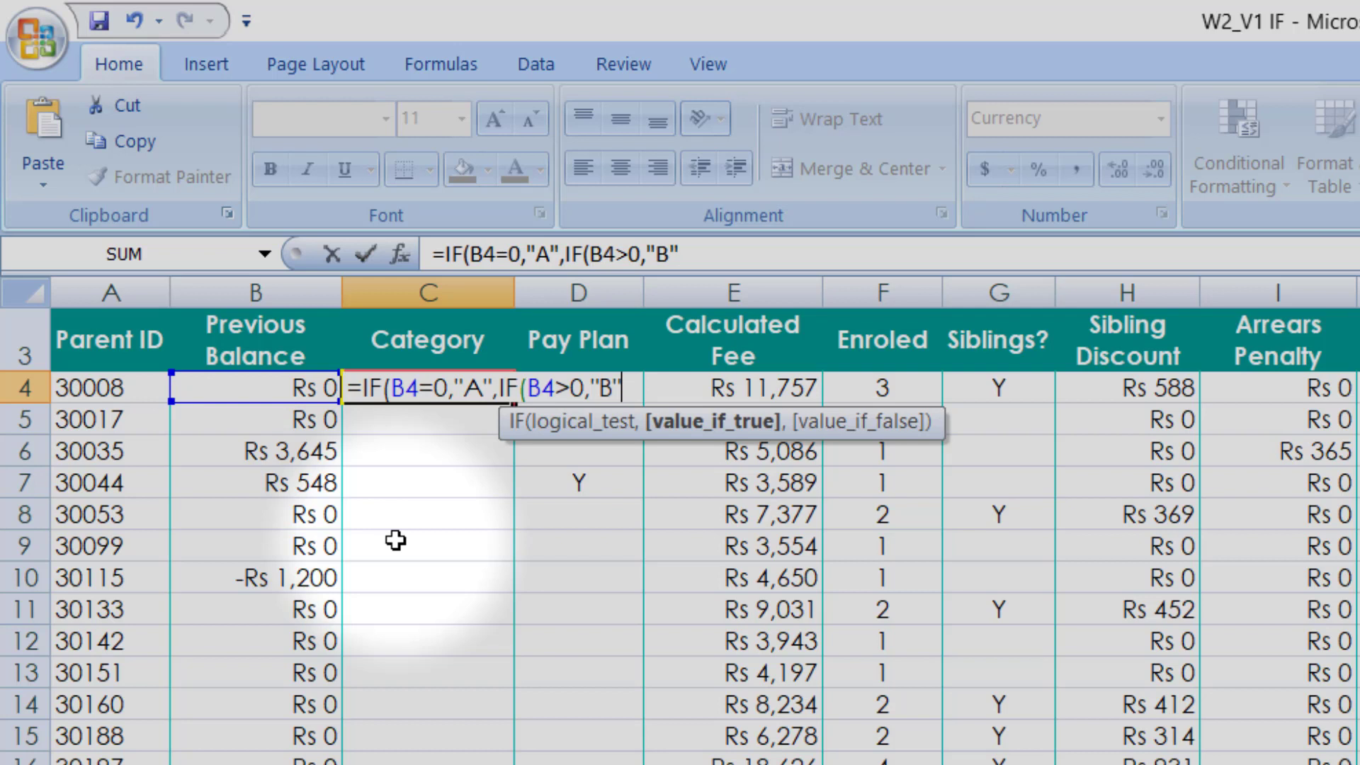
pyautogui.write(',"')
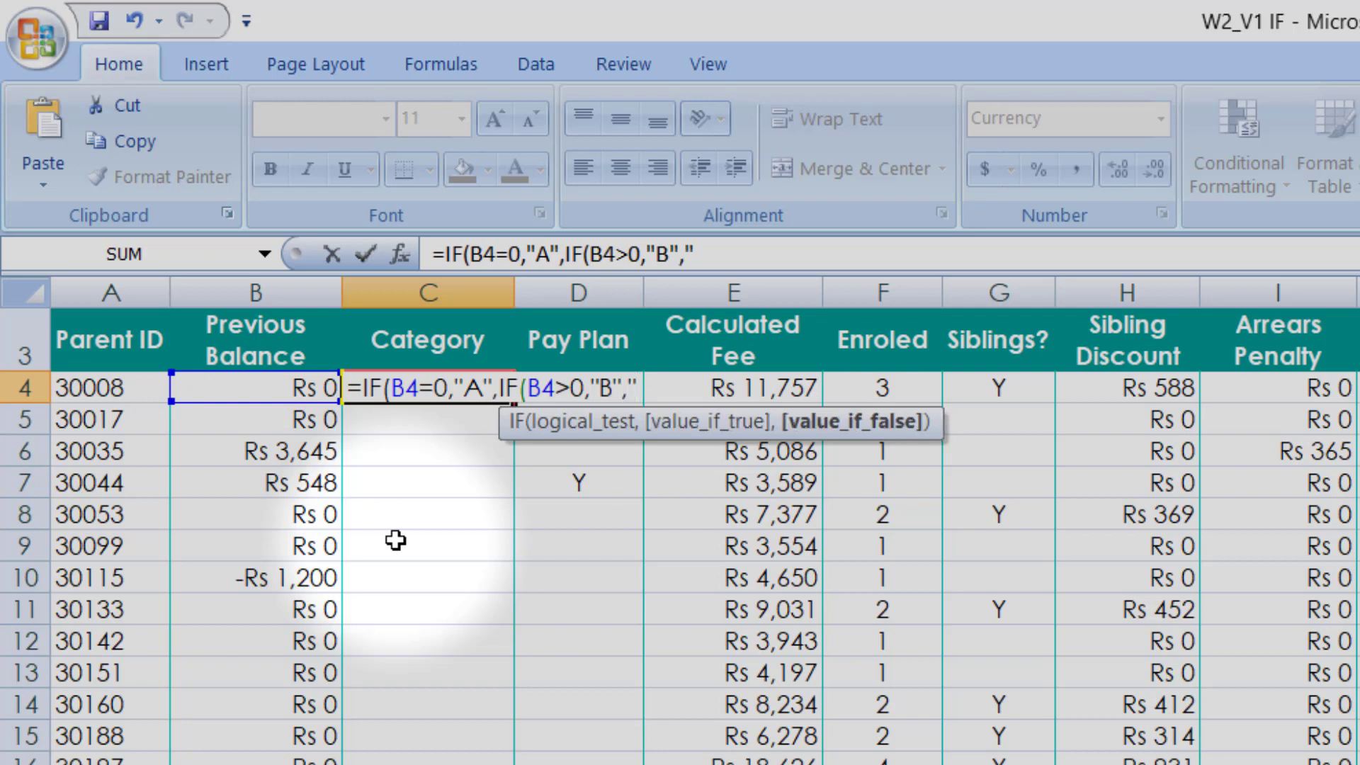
pyautogui.write('C"')
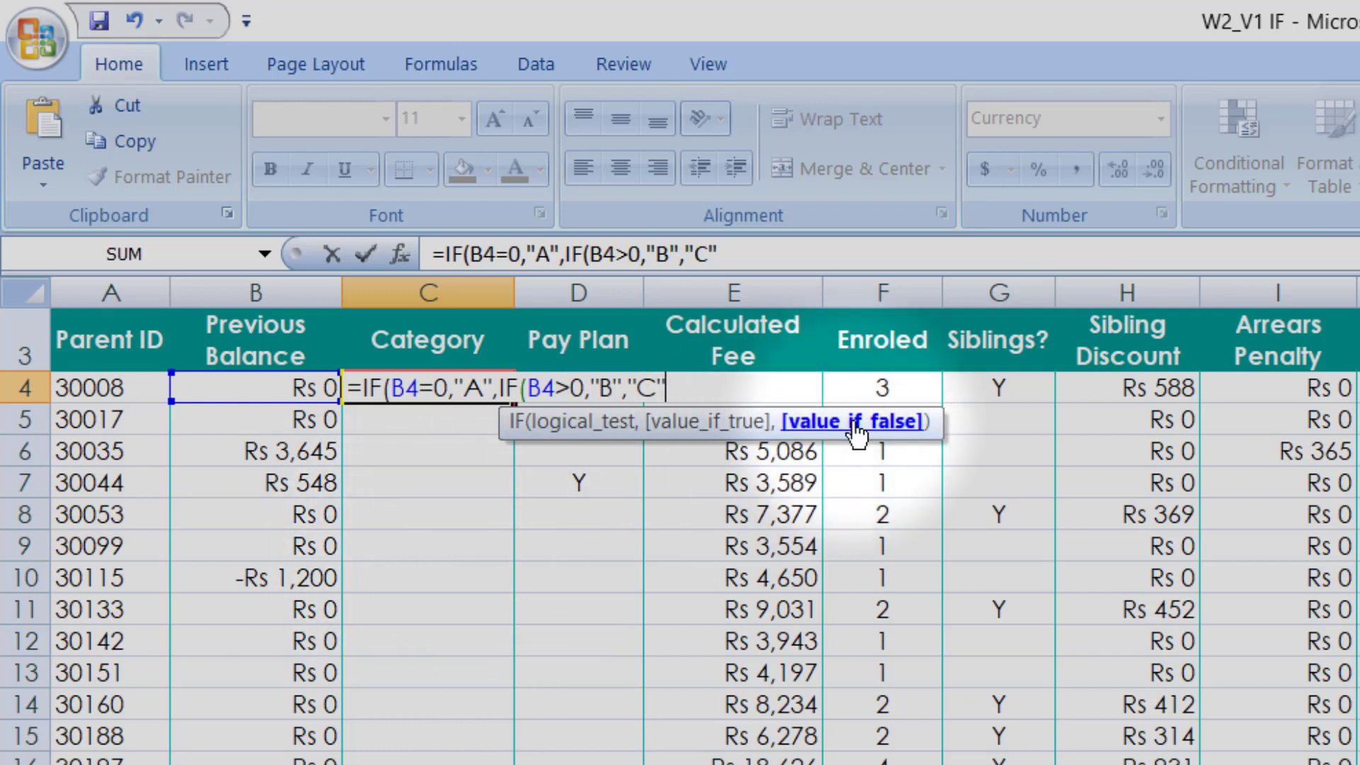
pyautogui.write(')')
pyautogui.press('Return')
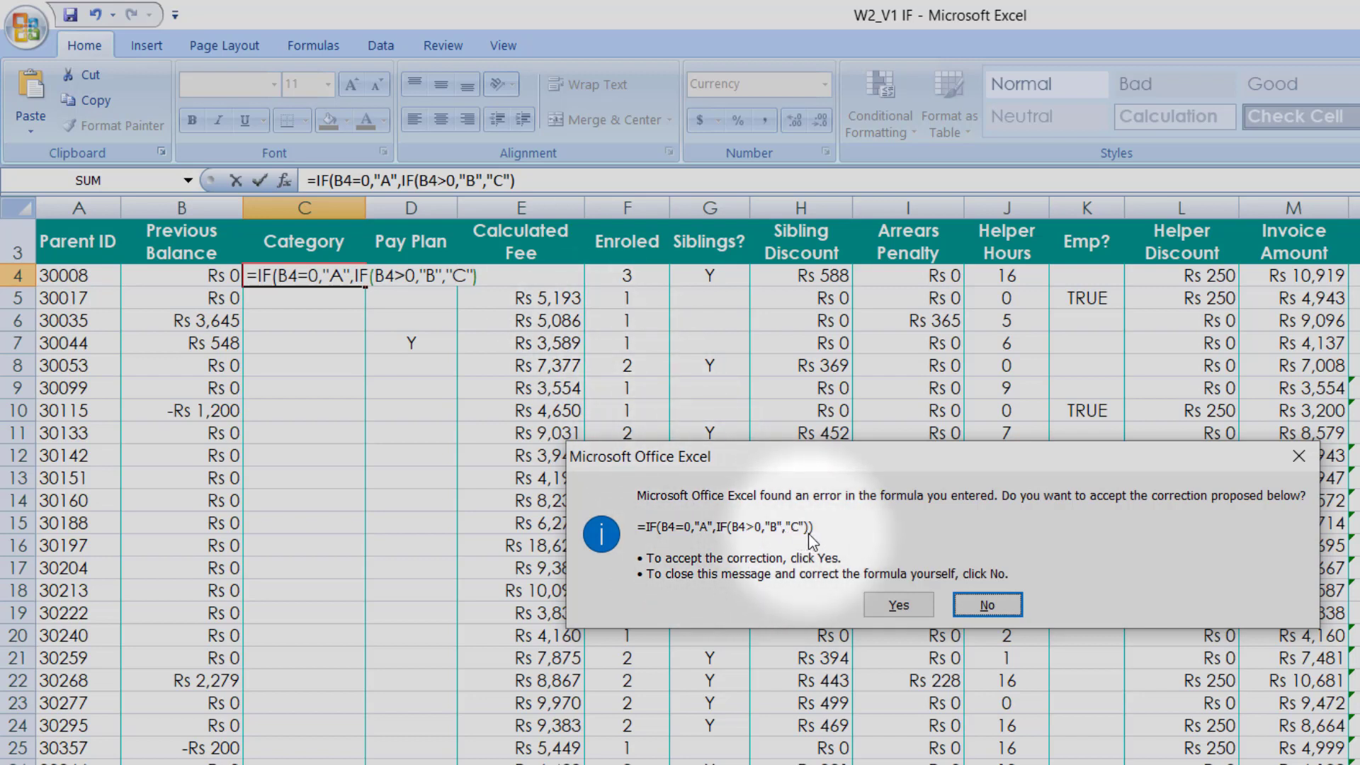
pyautogui.click(900, 606)
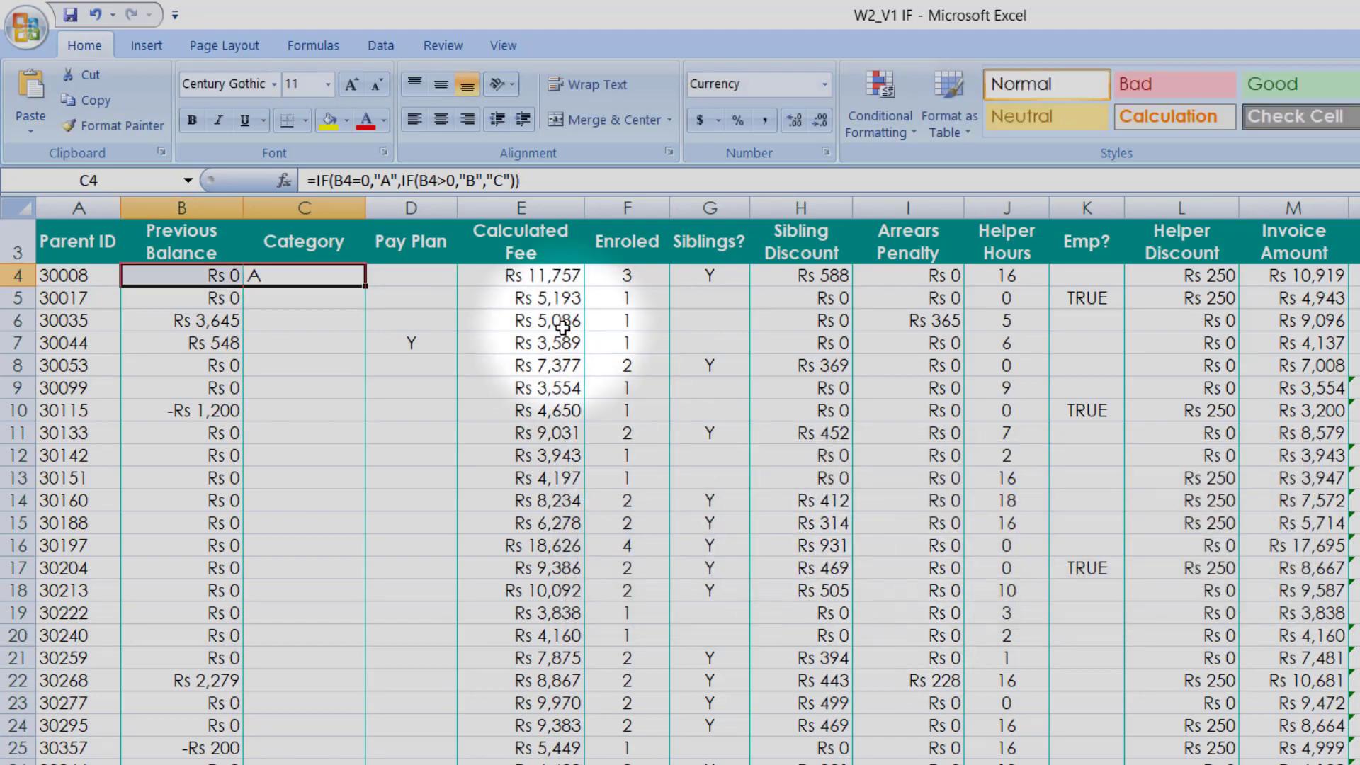
# Copy the Category formula from C4 to C10, check the copied cells, and fill it down the remaining rows
pyautogui.click(316, 277)
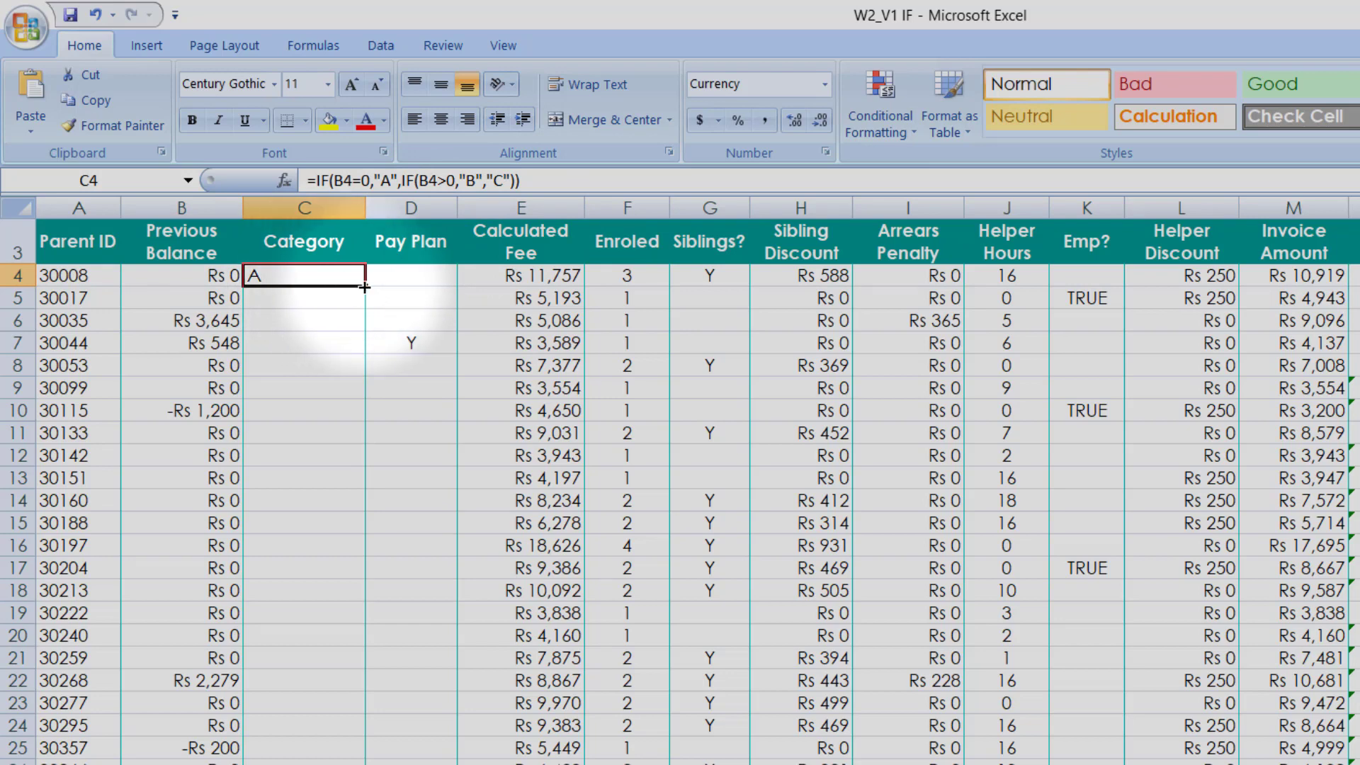
pyautogui.moveTo(364, 287); pyautogui.dragTo(357, 418)
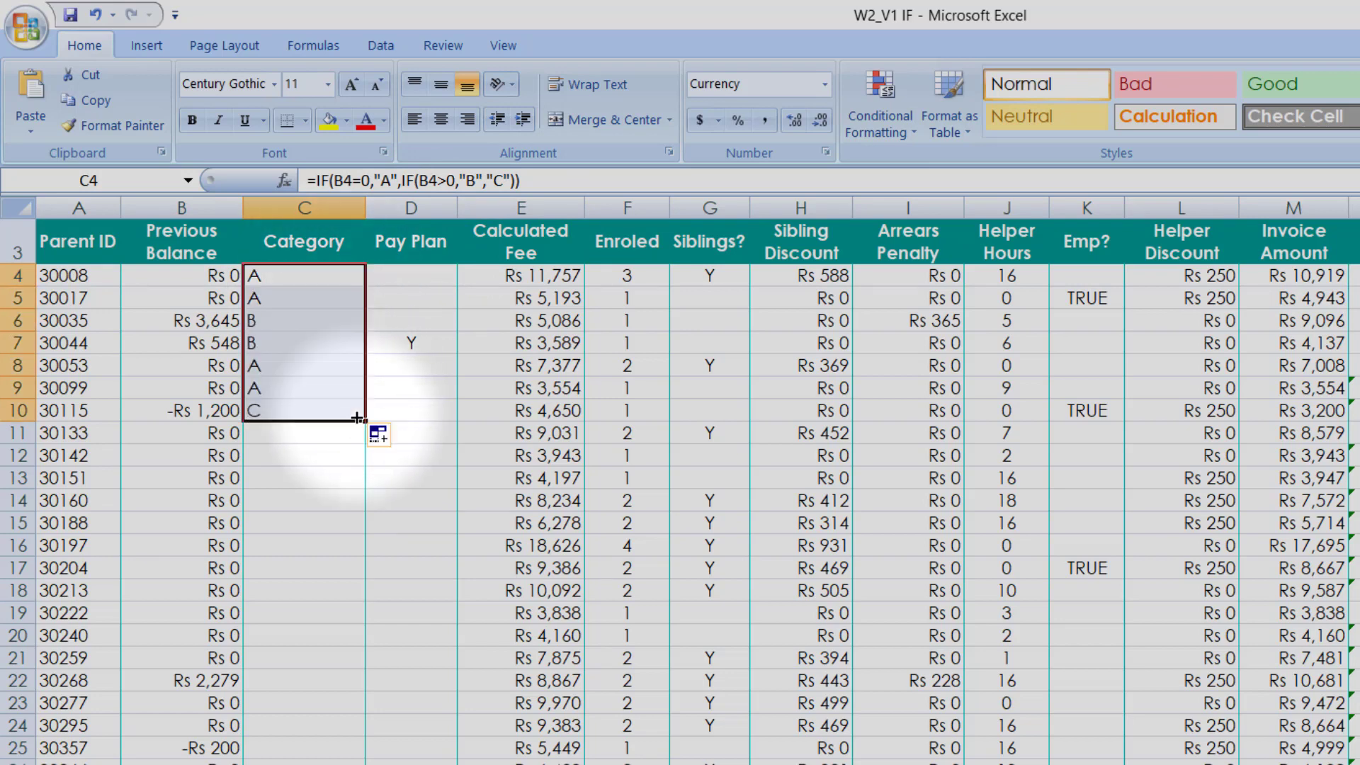
pyautogui.click(297, 323)
pyautogui.click(301, 347)
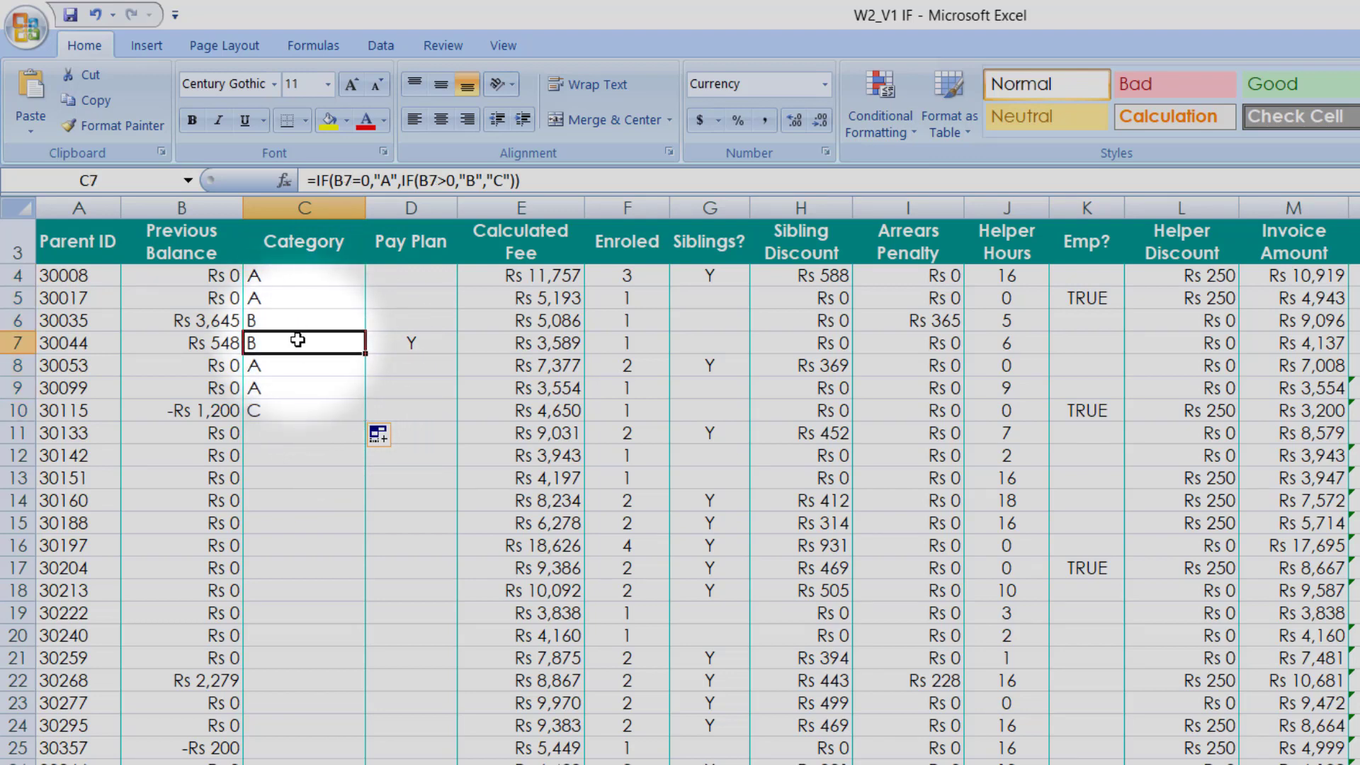
pyautogui.click(293, 411)
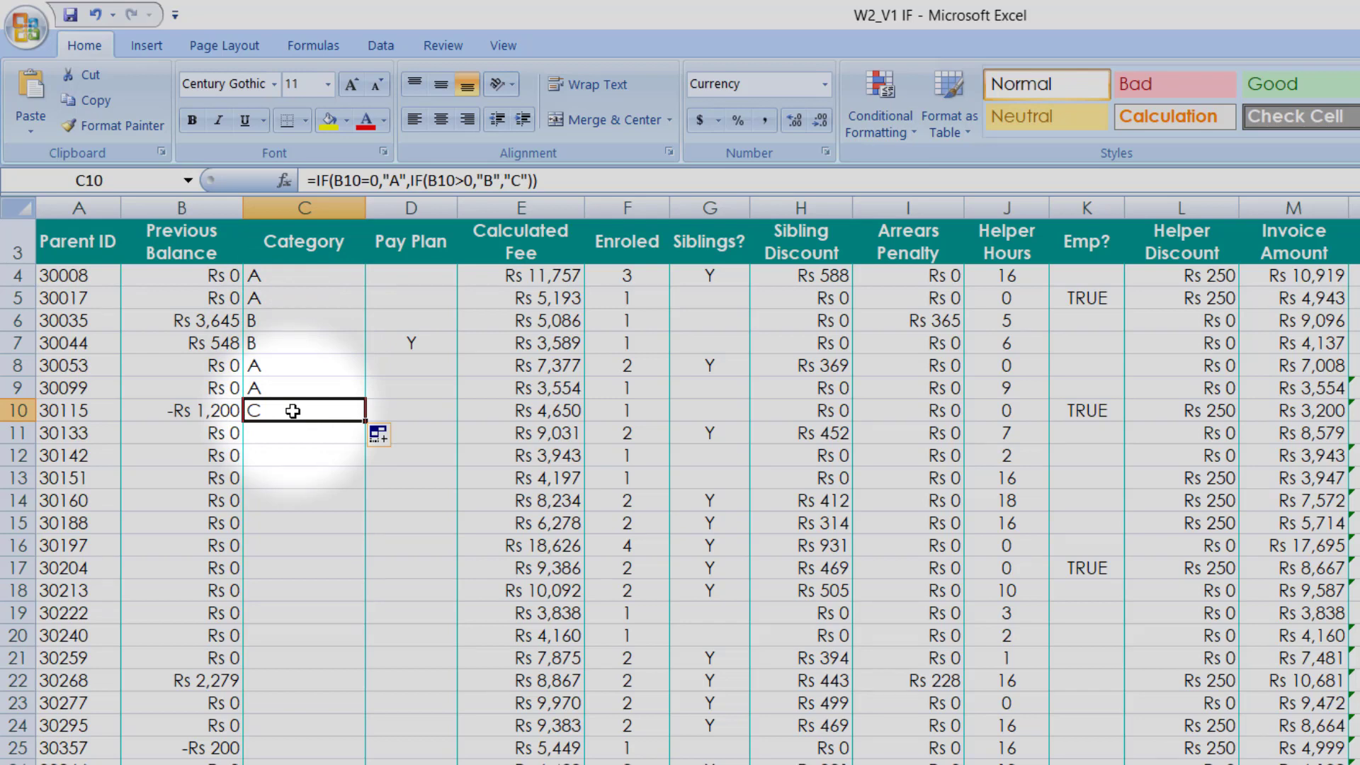
pyautogui.doubleClick(363, 422)
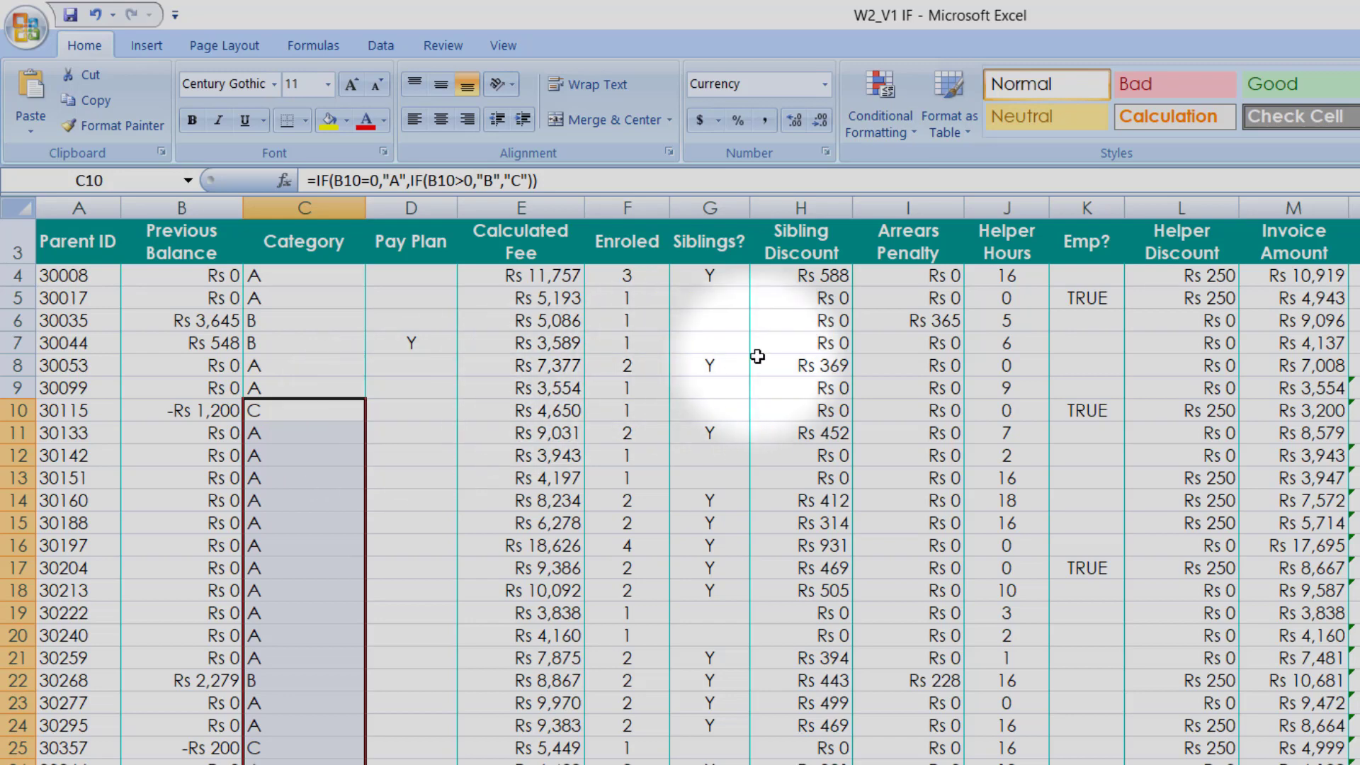
# Inspect the IF formula in the first Sibling Discount cell, H4
pyautogui.click(815, 280)
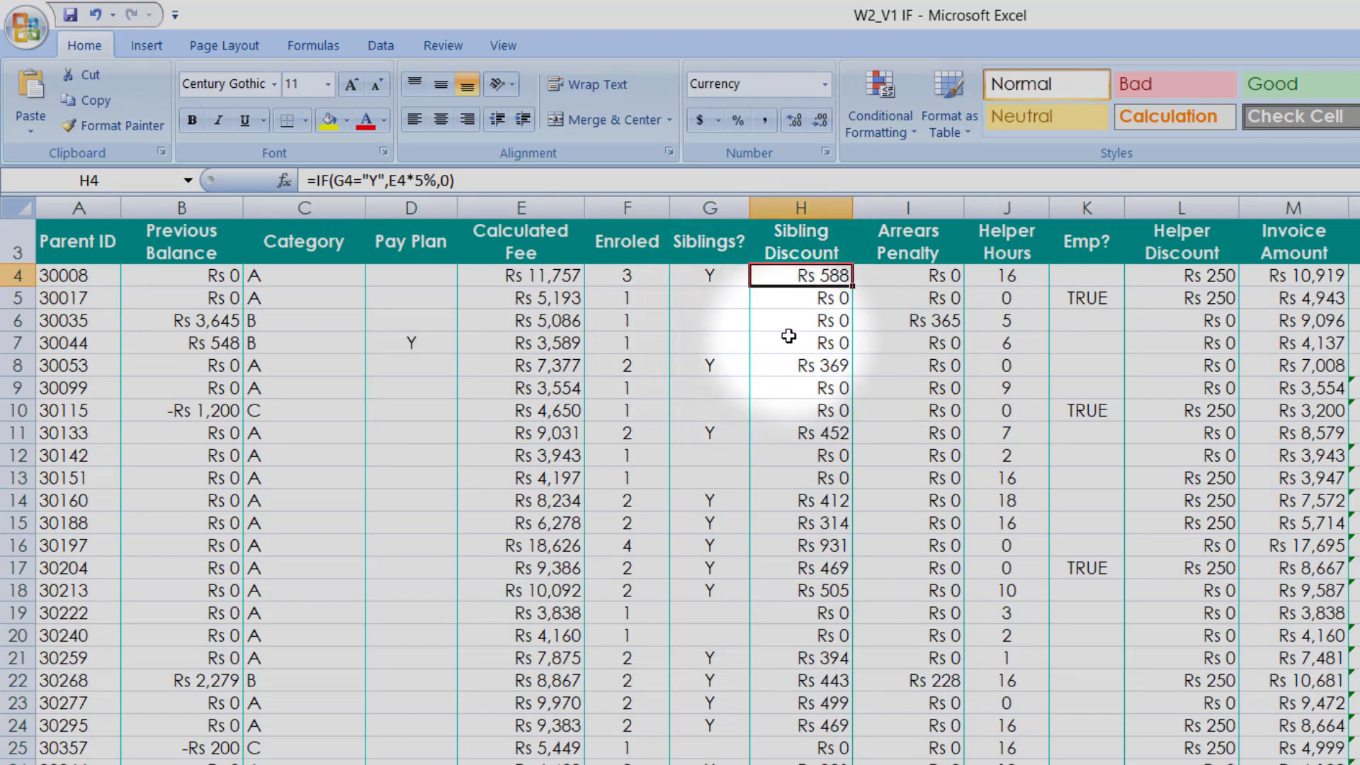
pyautogui.click(415, 181)
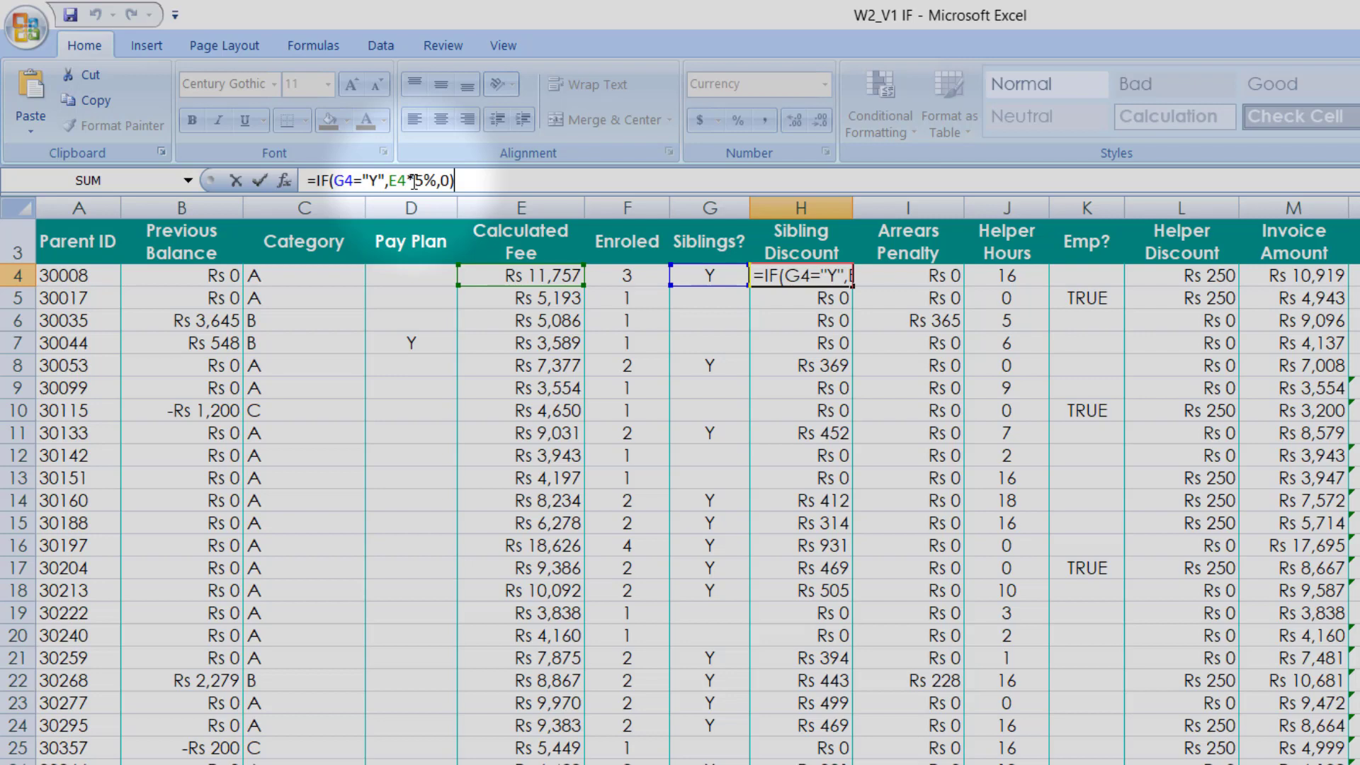
pyautogui.click(784, 343)
# Replace the Sibling Discount formula in H4 with a new IF that tests F4=1 and returns 0 when true
pyautogui.click(791, 276)
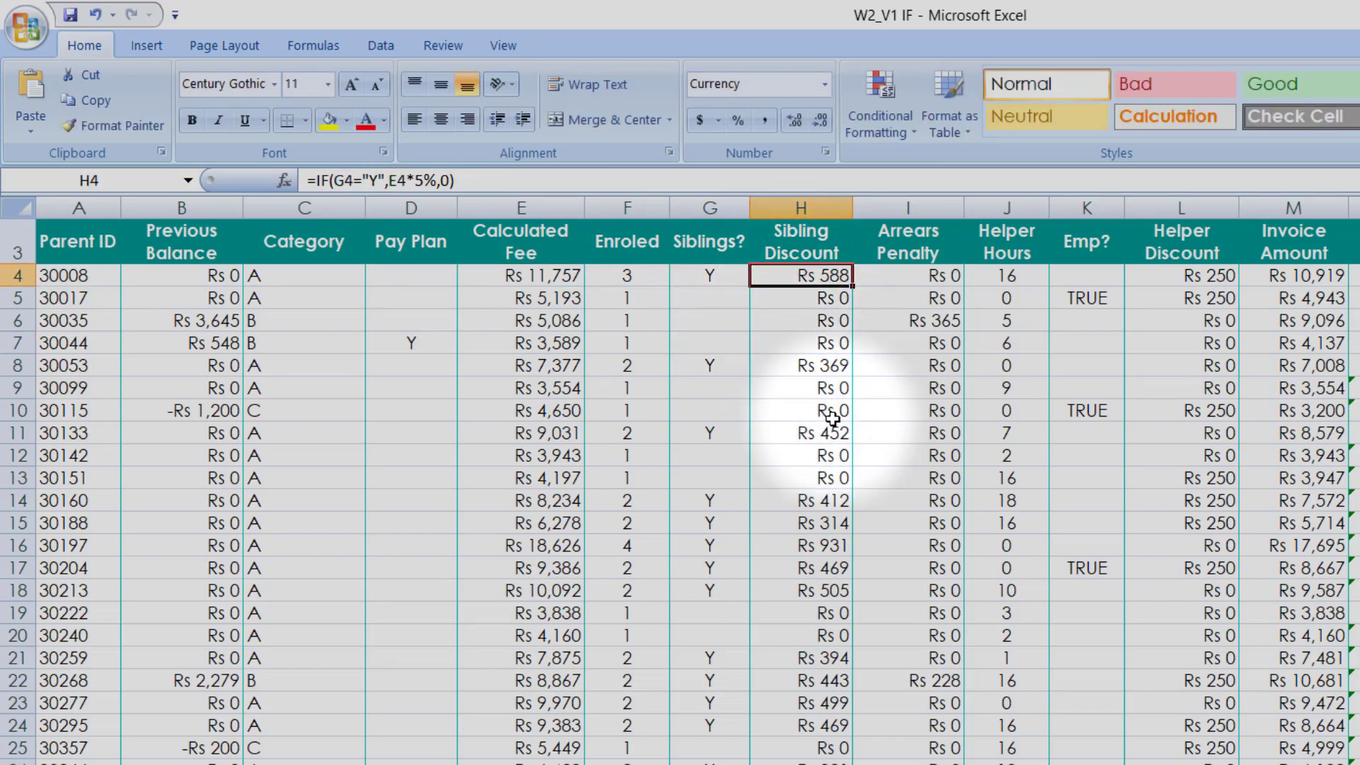
pyautogui.write('=')
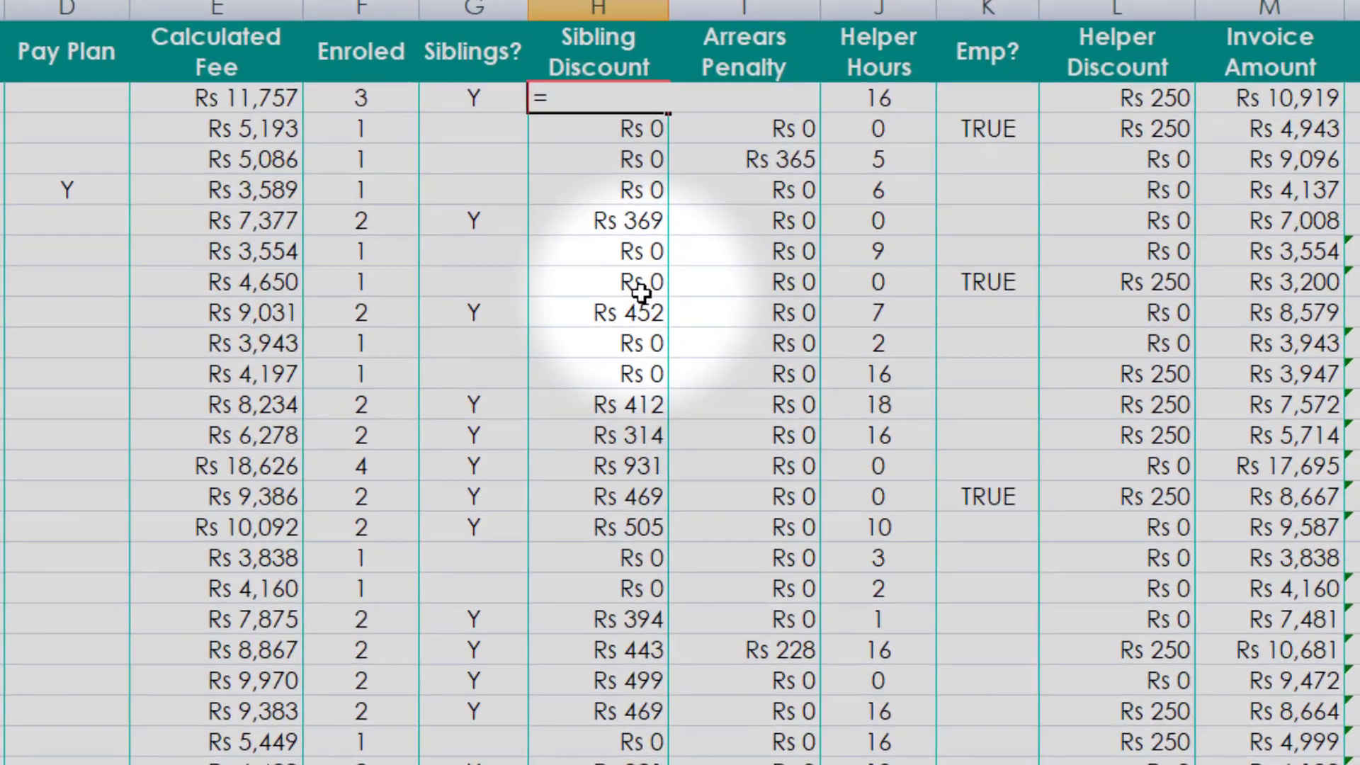
pyautogui.write('IF(')
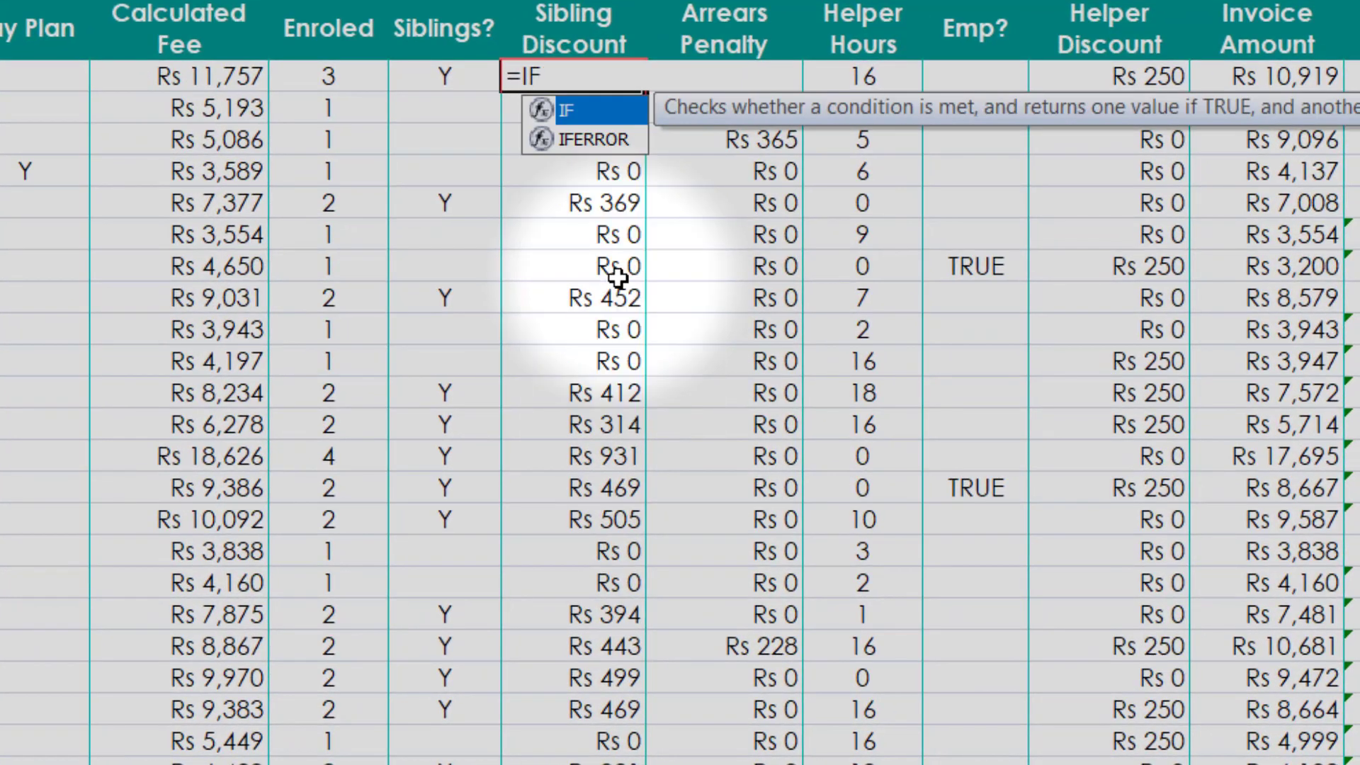
pyautogui.click(328, 82)
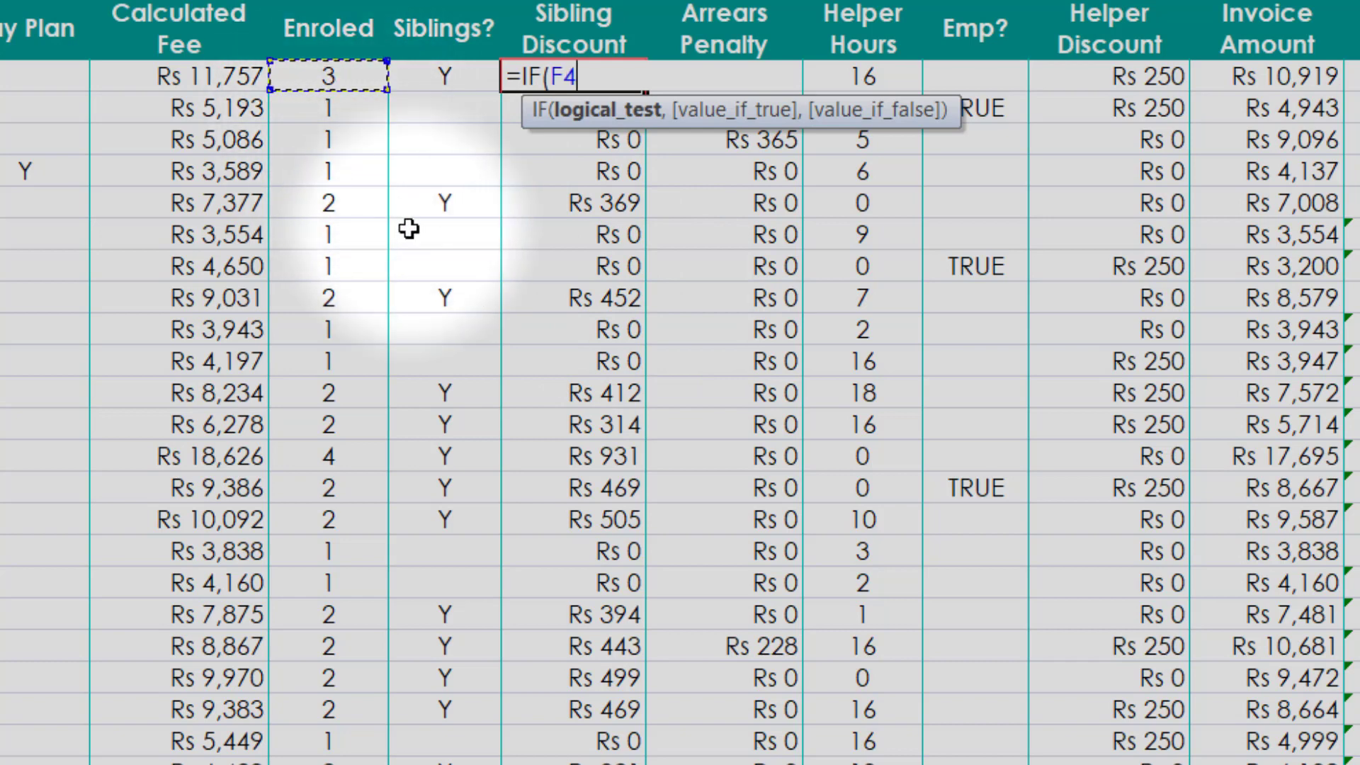
pyautogui.write('=1,0')
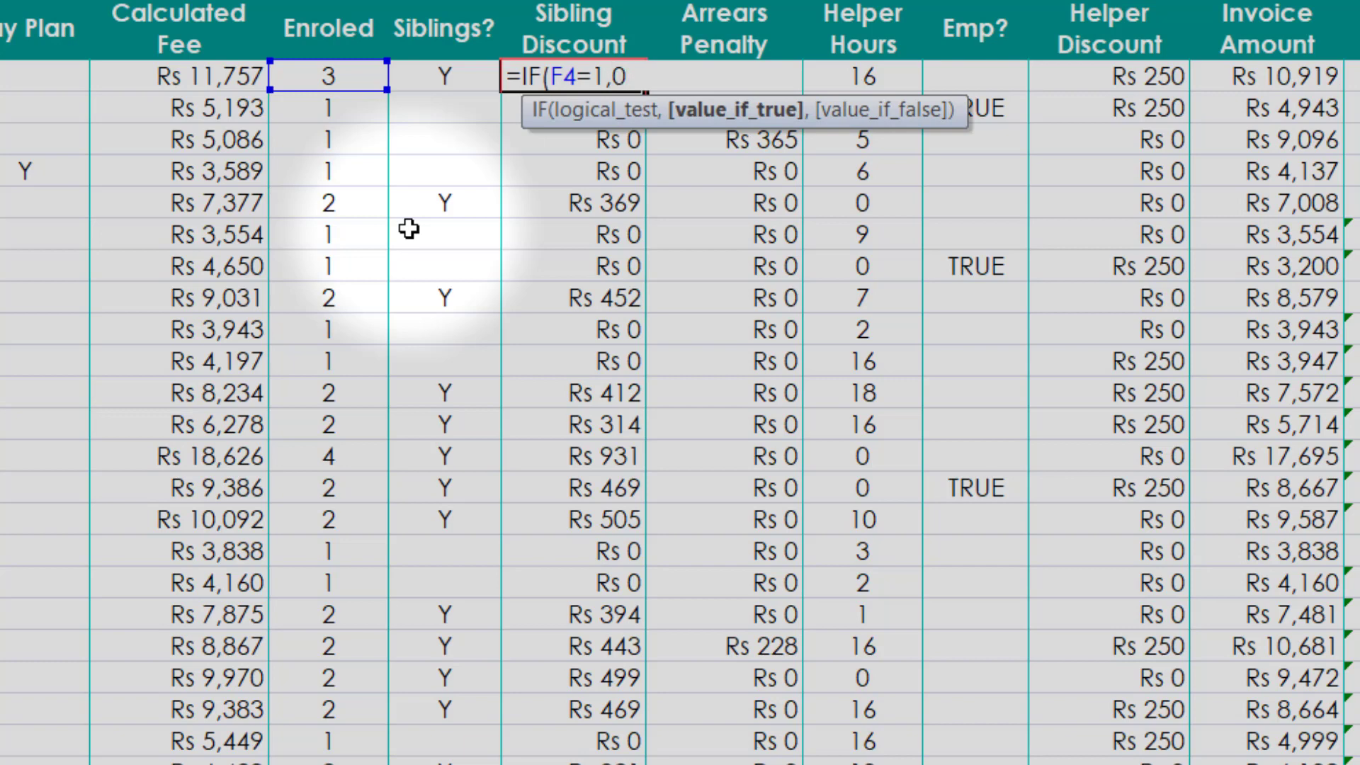
# Nest IF(F4=2,E4*5%,E4*8%) as the false value in H4 and complete the formula as =IF(F4=1,0,IF(F4=2,E4*5%,E4*8%))
pyautogui.write(',IF')
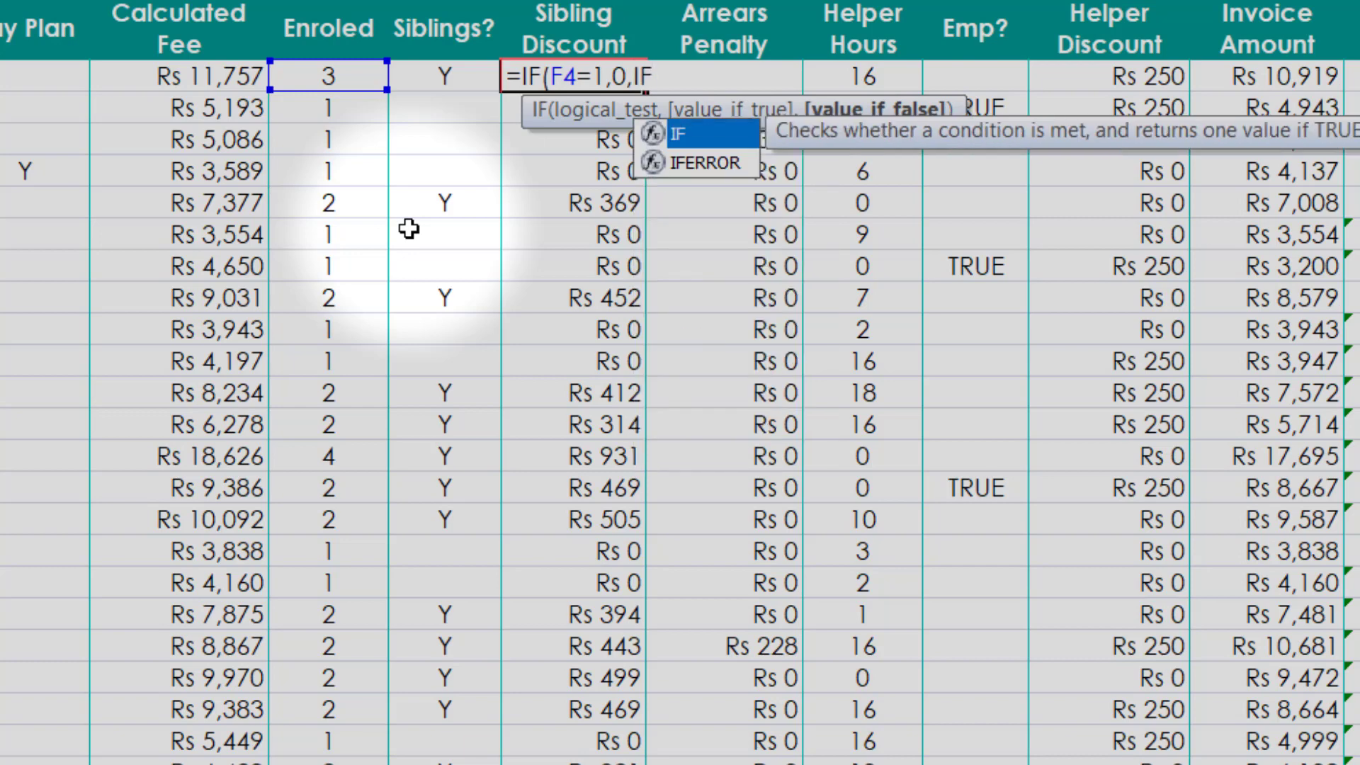
pyautogui.write('(')
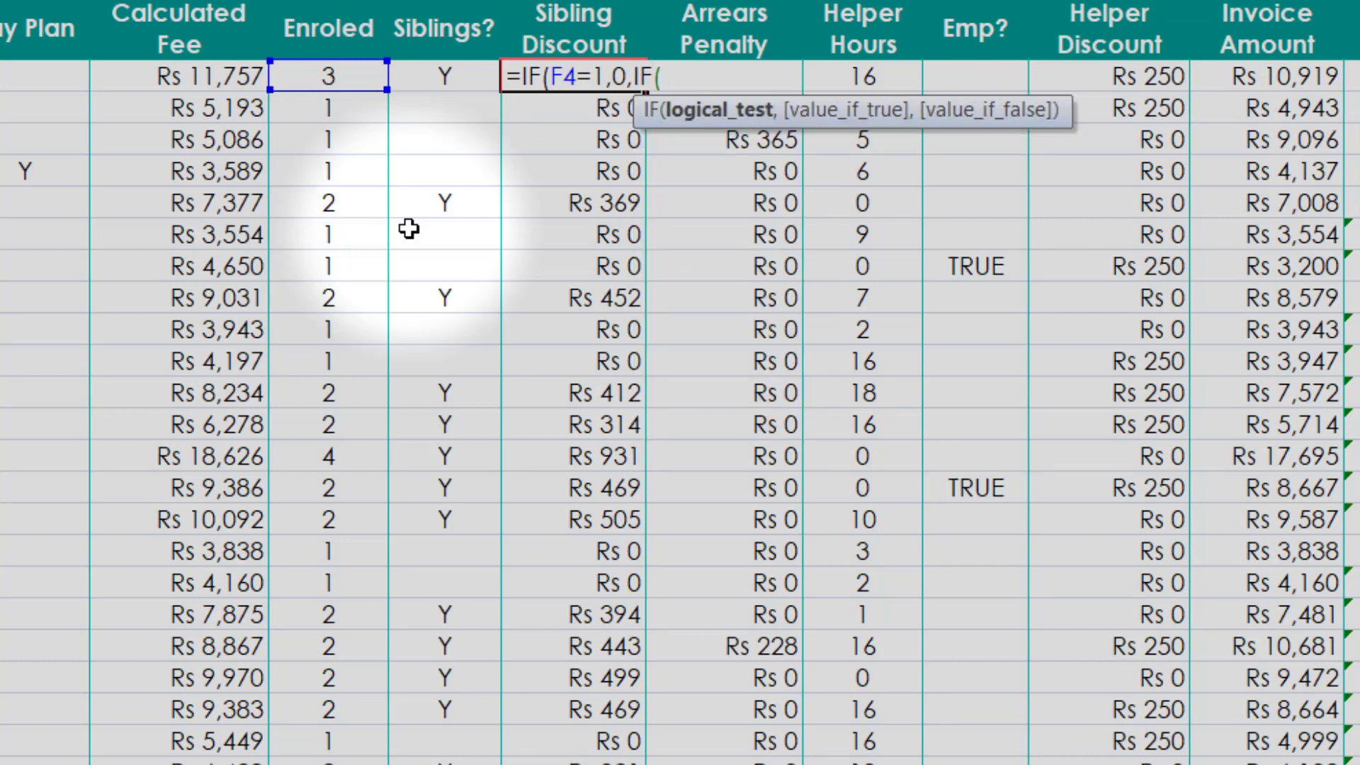
pyautogui.click(326, 74)
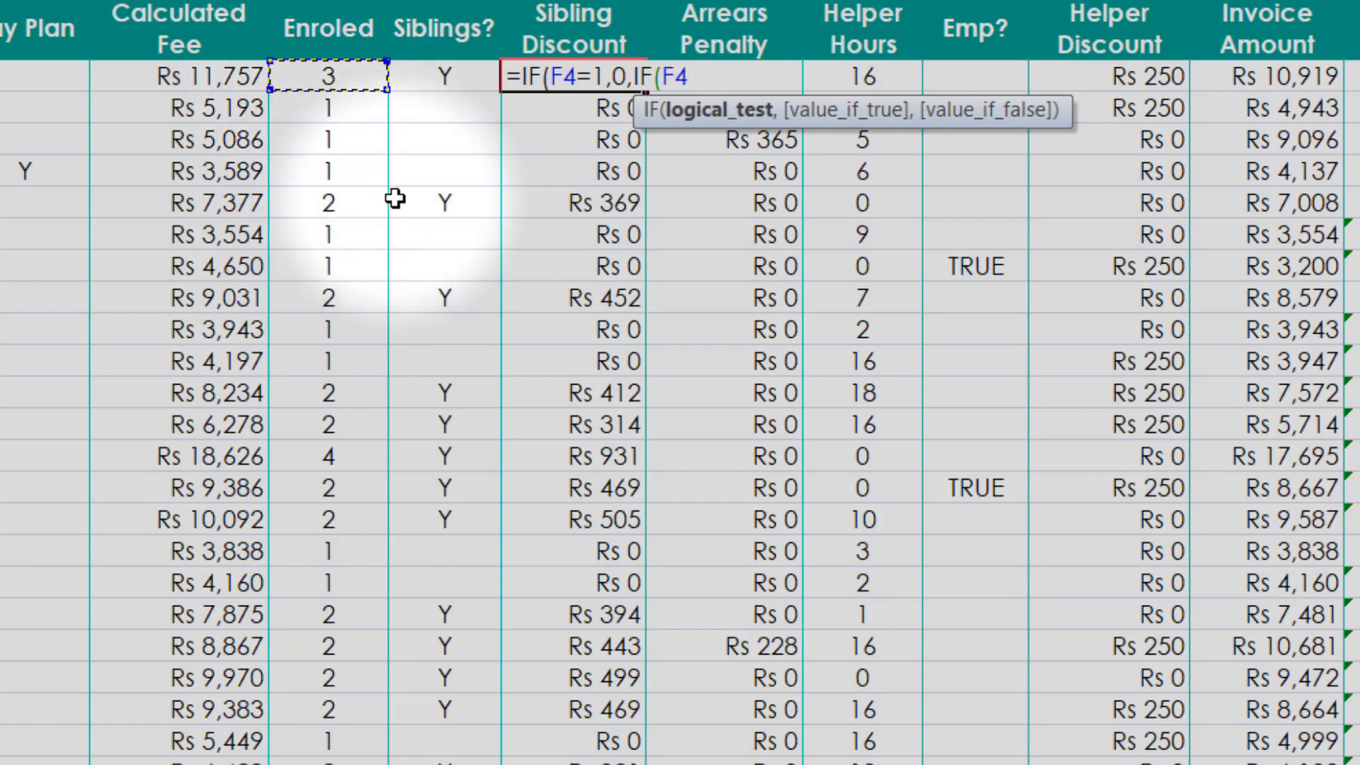
pyautogui.write('=2,')
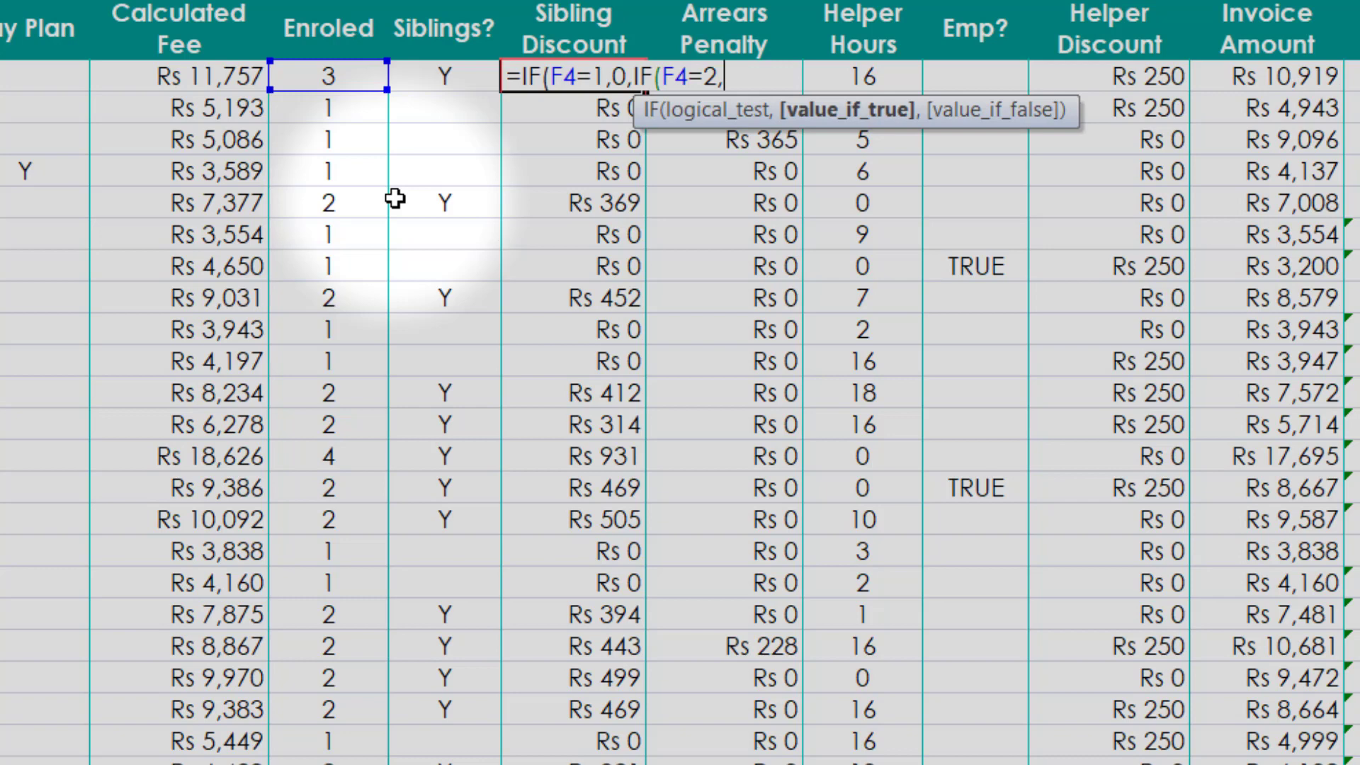
pyautogui.click(224, 76)
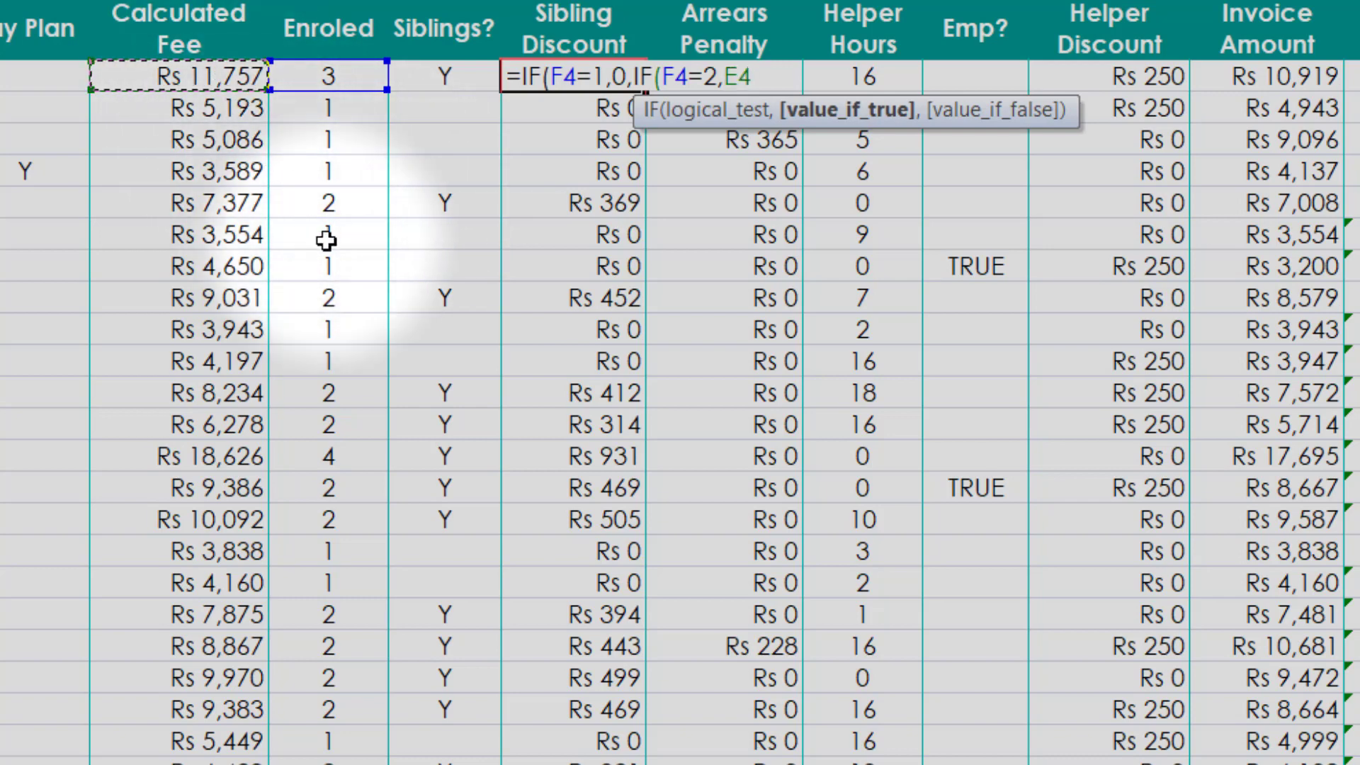
pyautogui.write('*5%,')
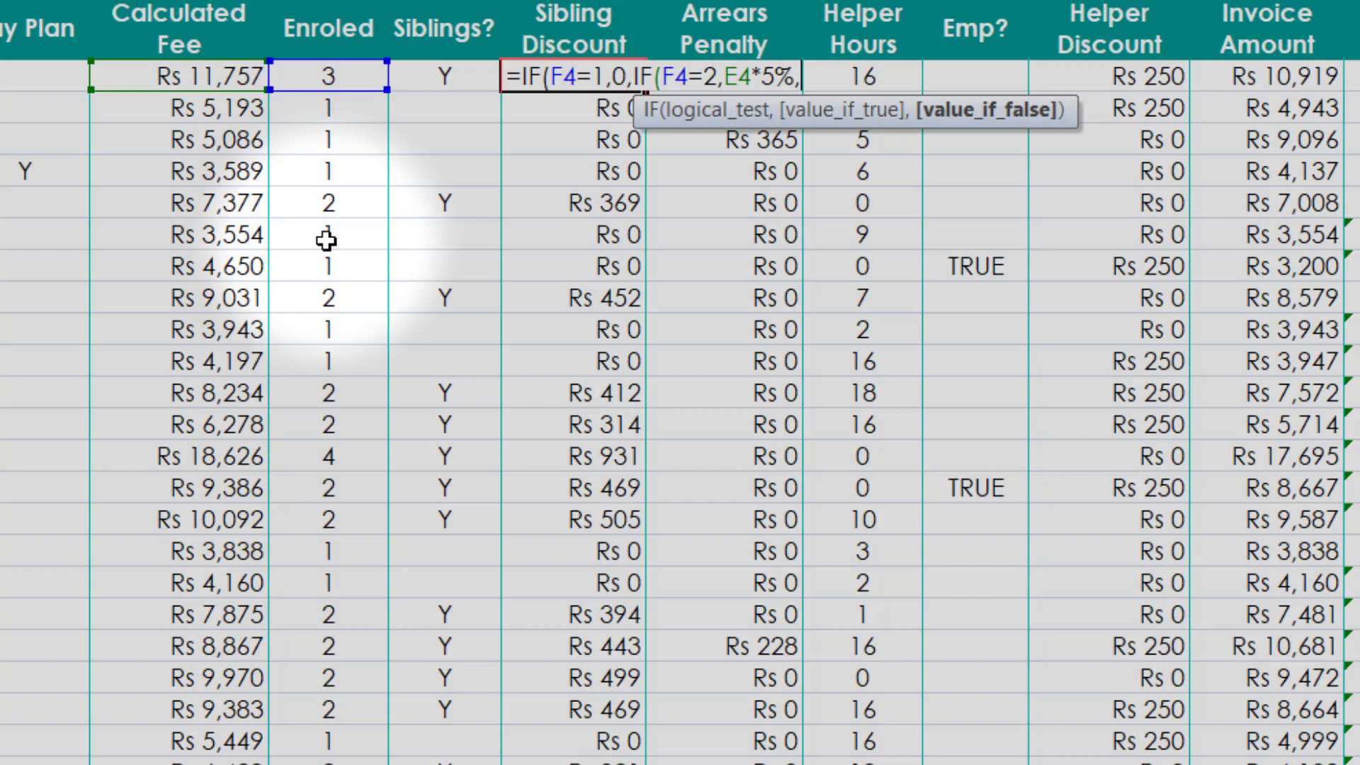
pyautogui.click(197, 76)
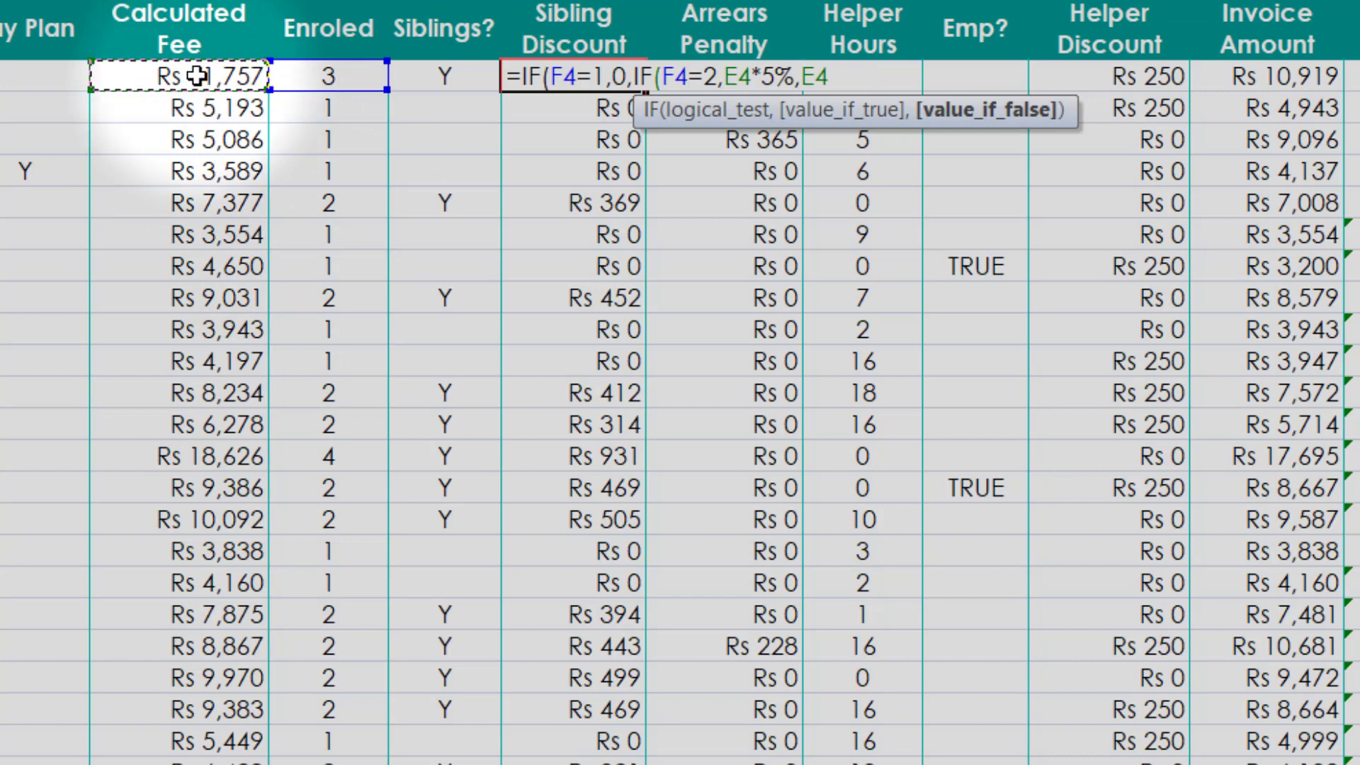
pyautogui.write('*8%)')
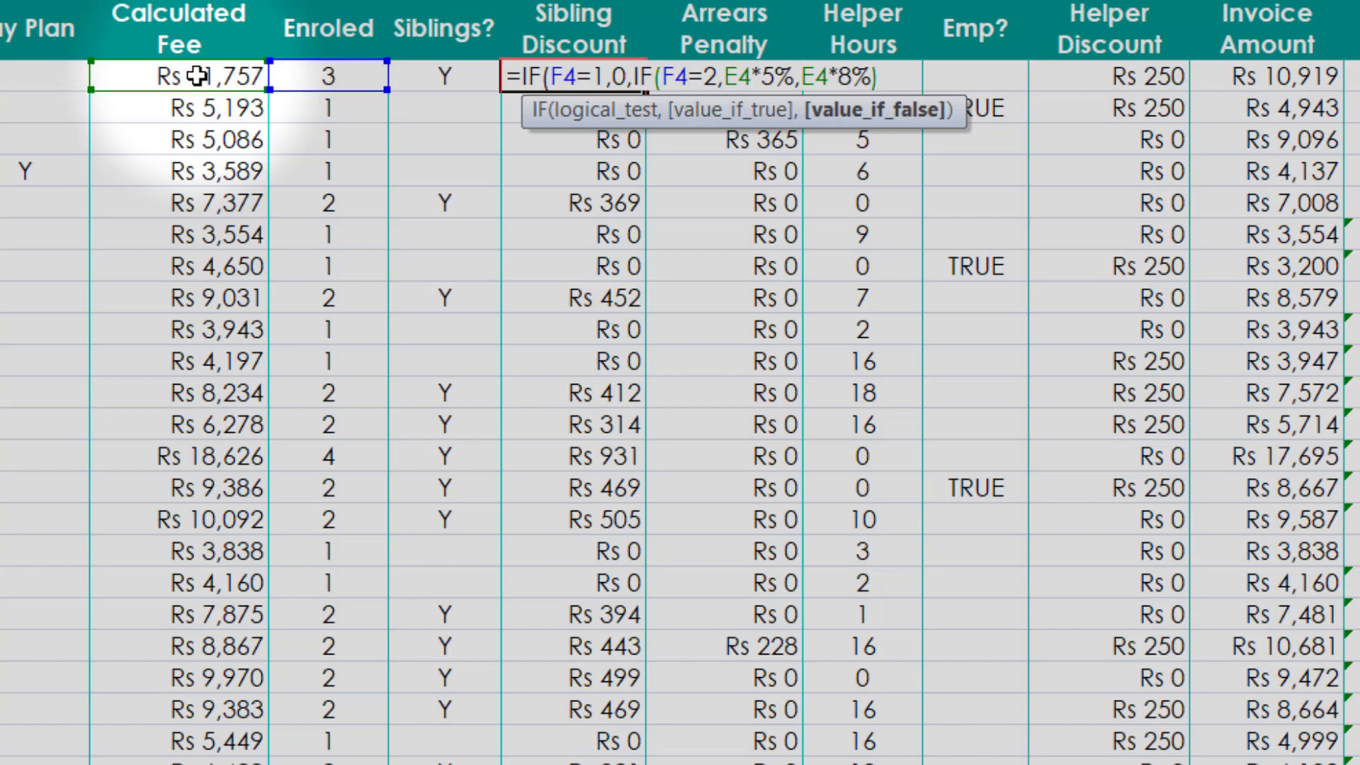
pyautogui.write(')')
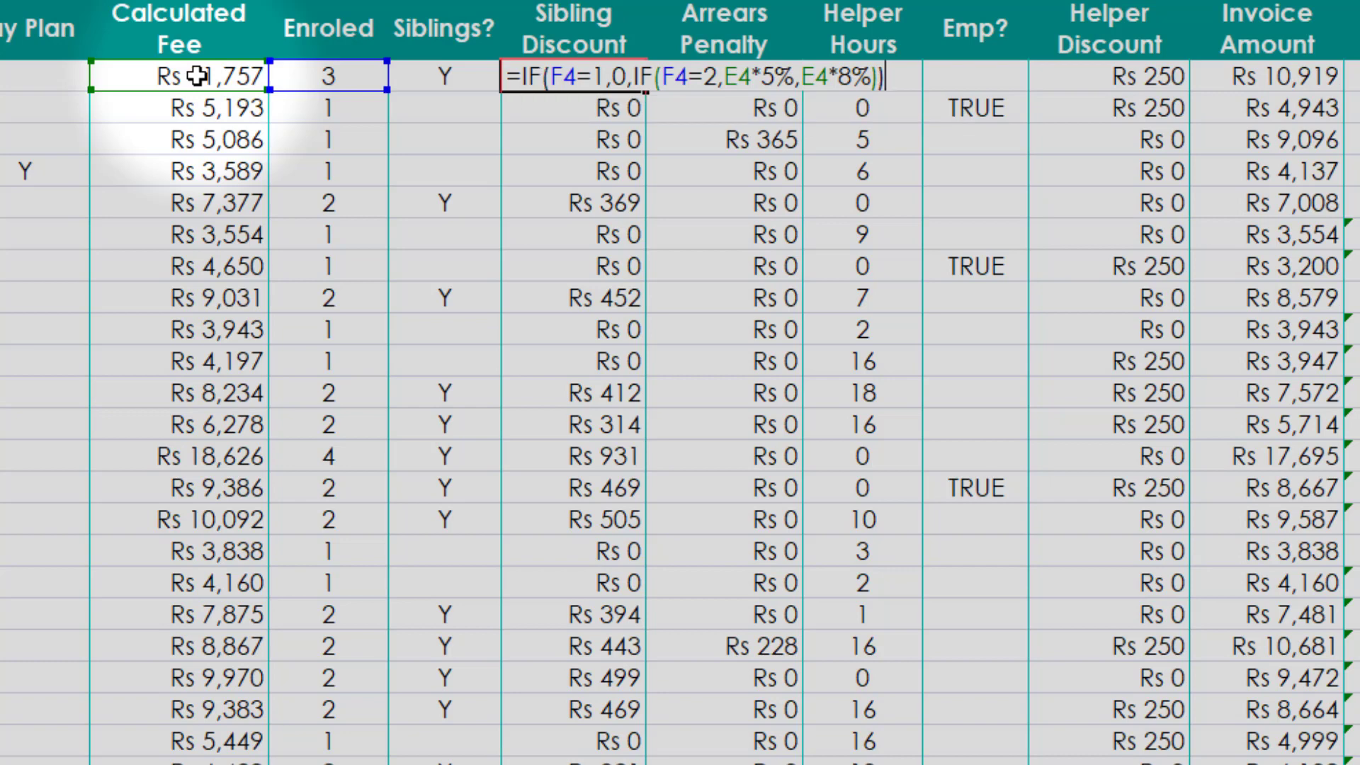
pyautogui.press('Return')
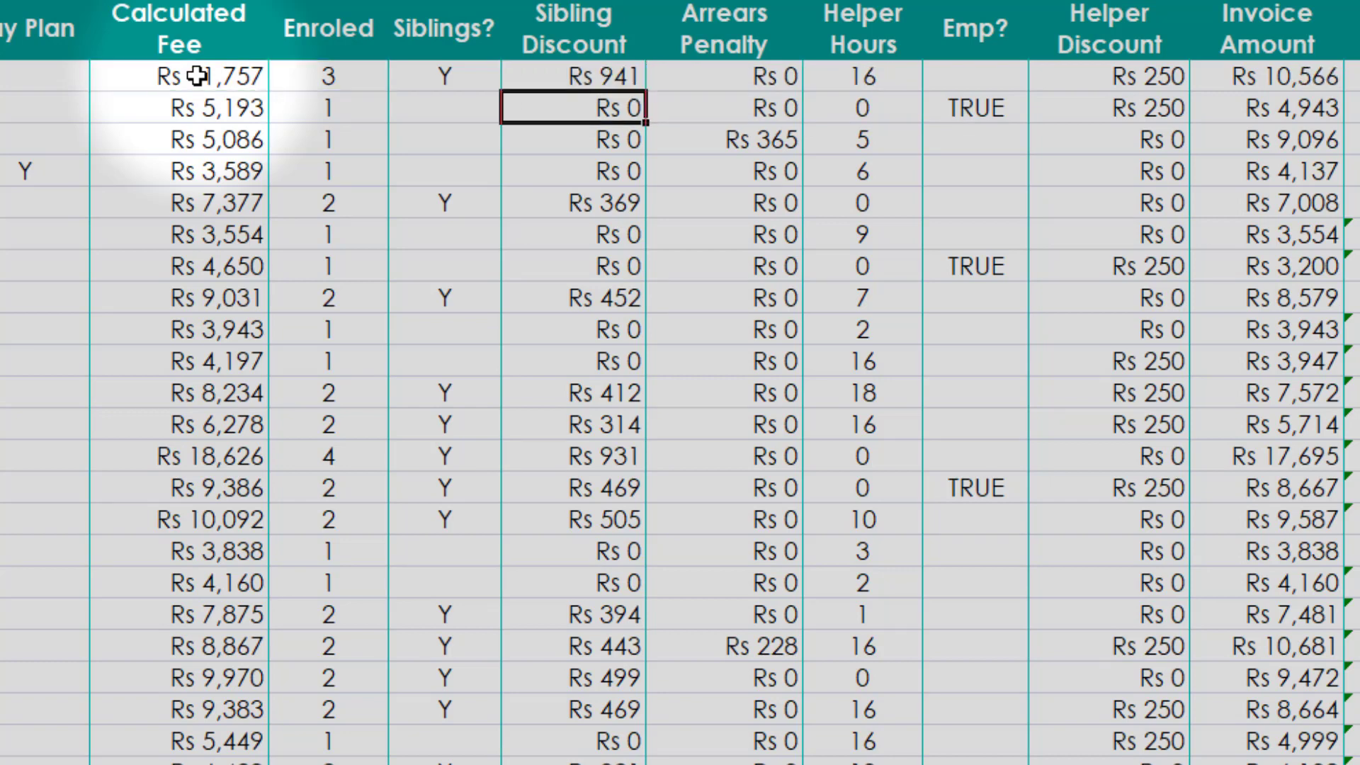
# Fill the H4 formula down the Sibling Discount column and check the discounts against the Enroled counts in rows 5, 8 and 16
pyautogui.press('Up')
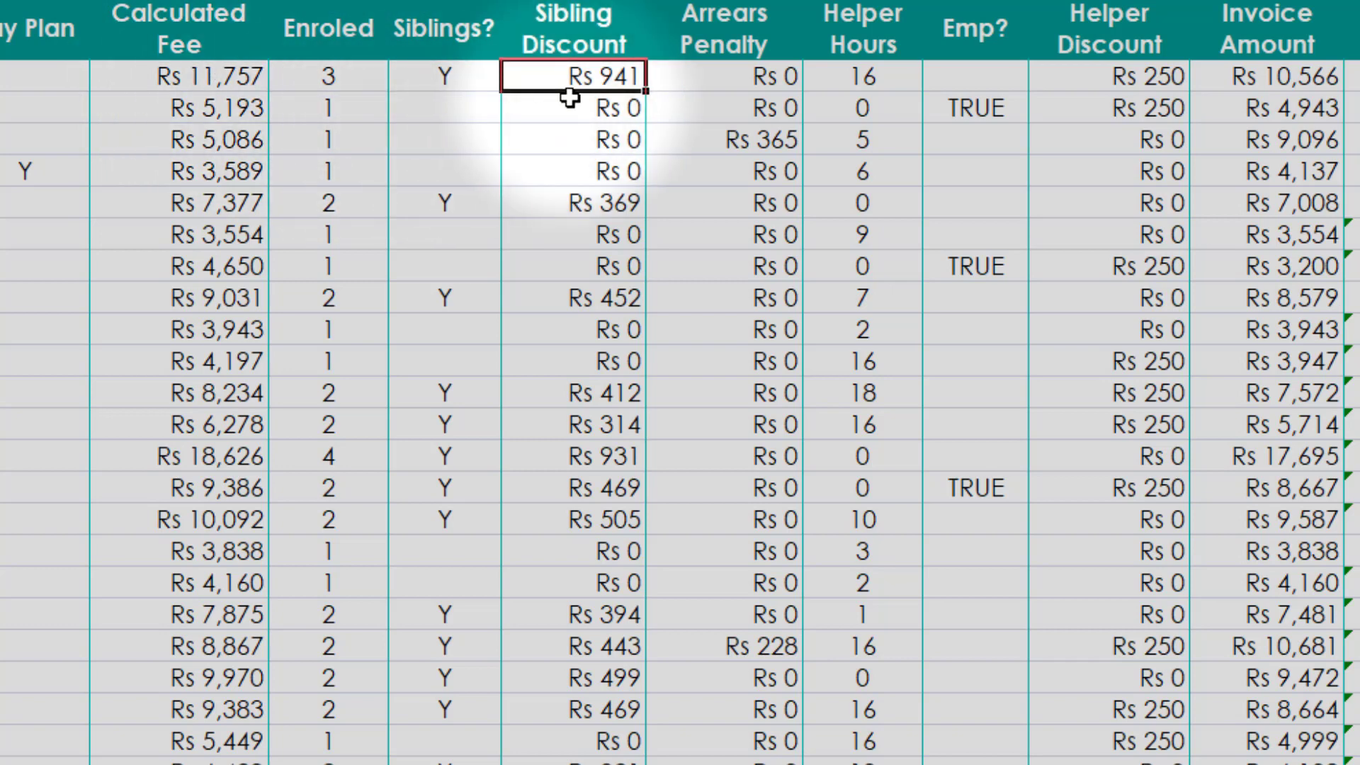
pyautogui.doubleClick(646, 93)
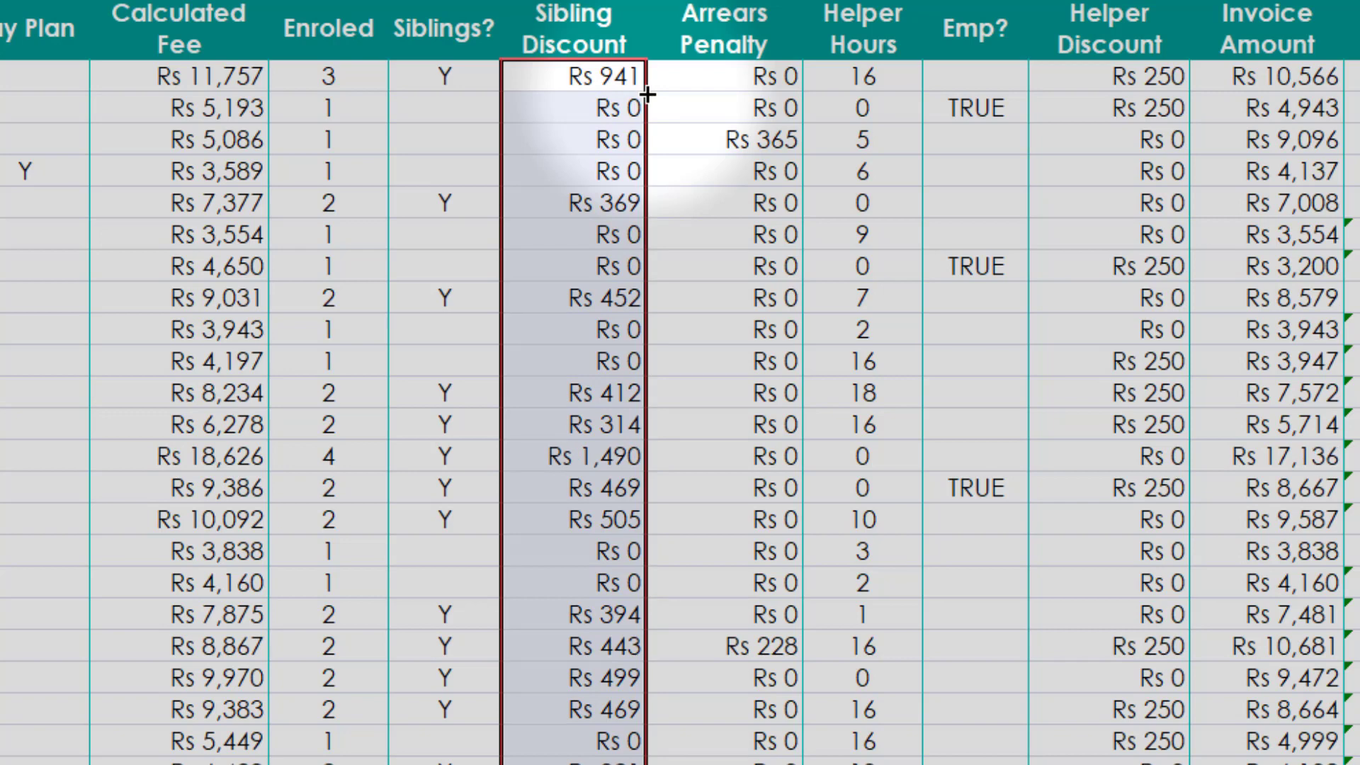
pyautogui.click(352, 111)
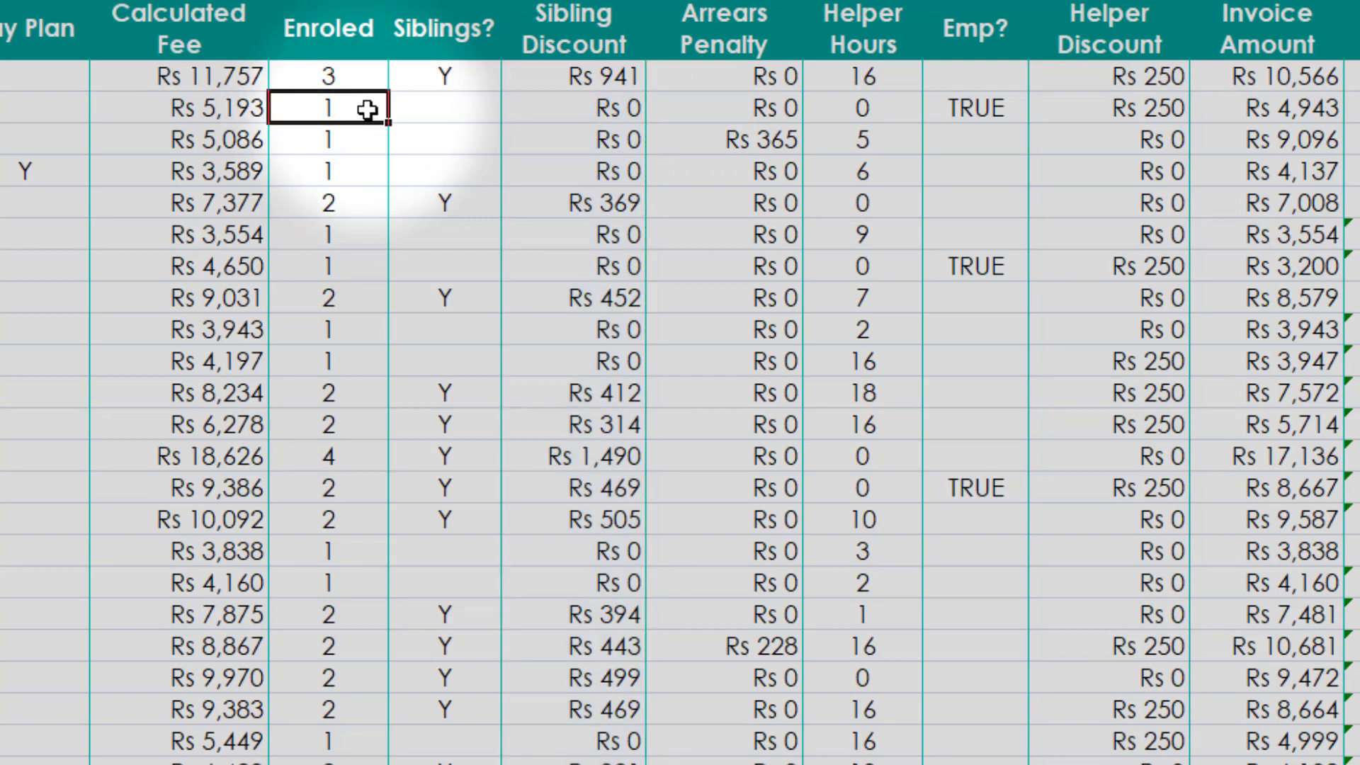
pyautogui.click(582, 107)
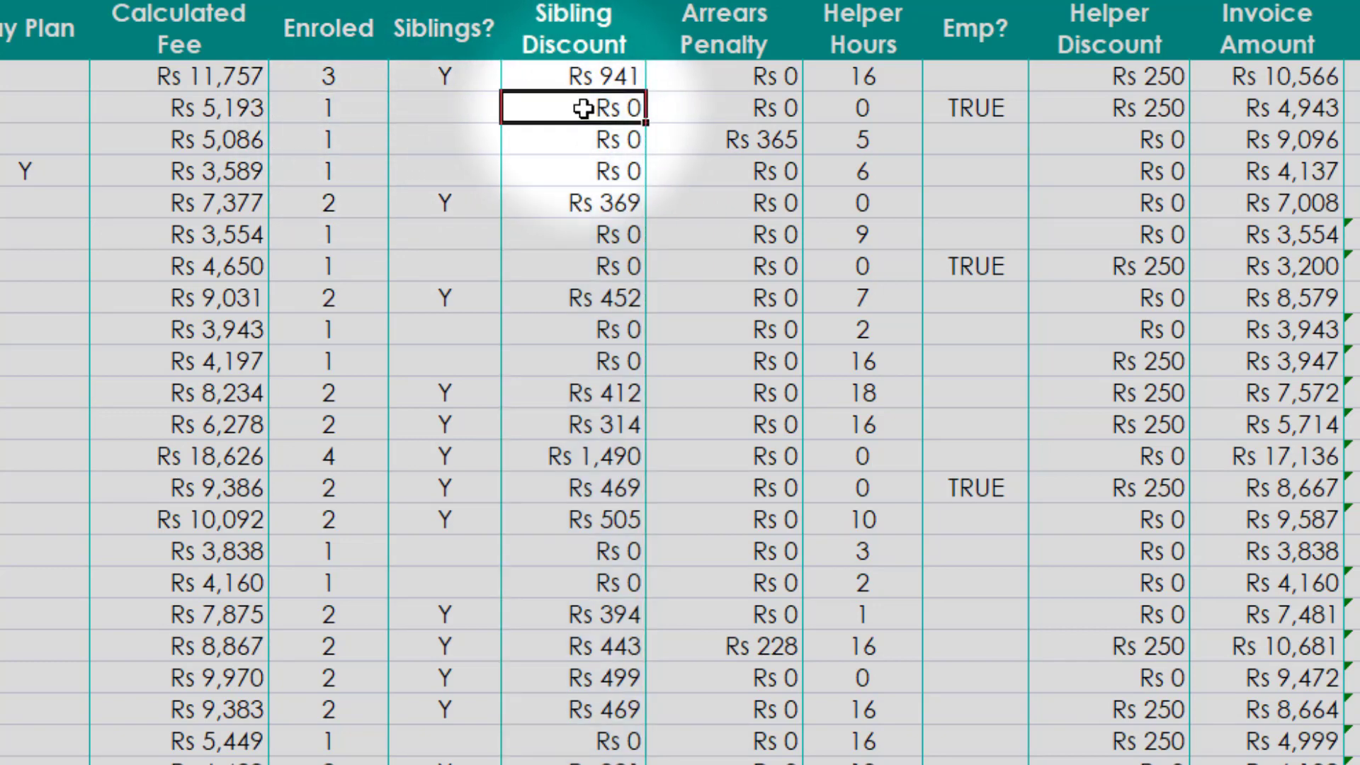
pyautogui.click(333, 202)
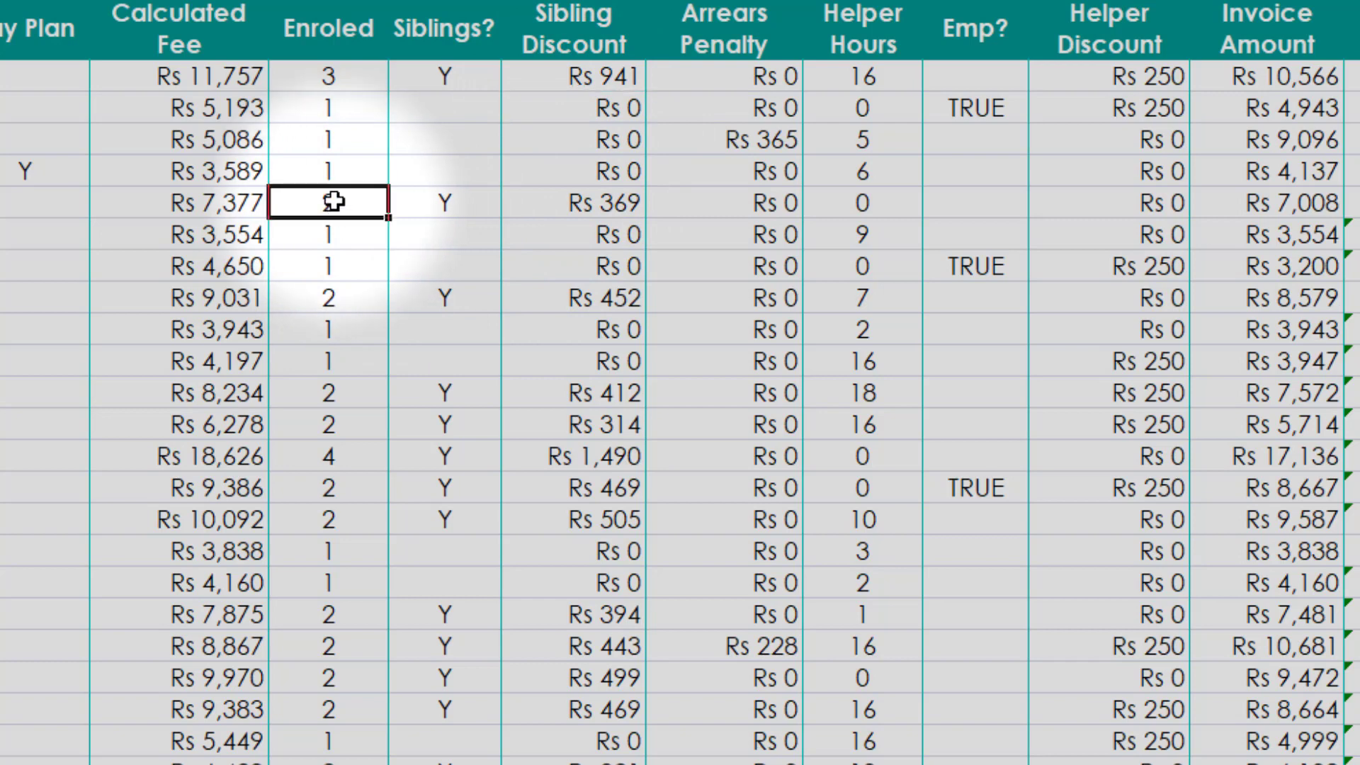
pyautogui.click(218, 206)
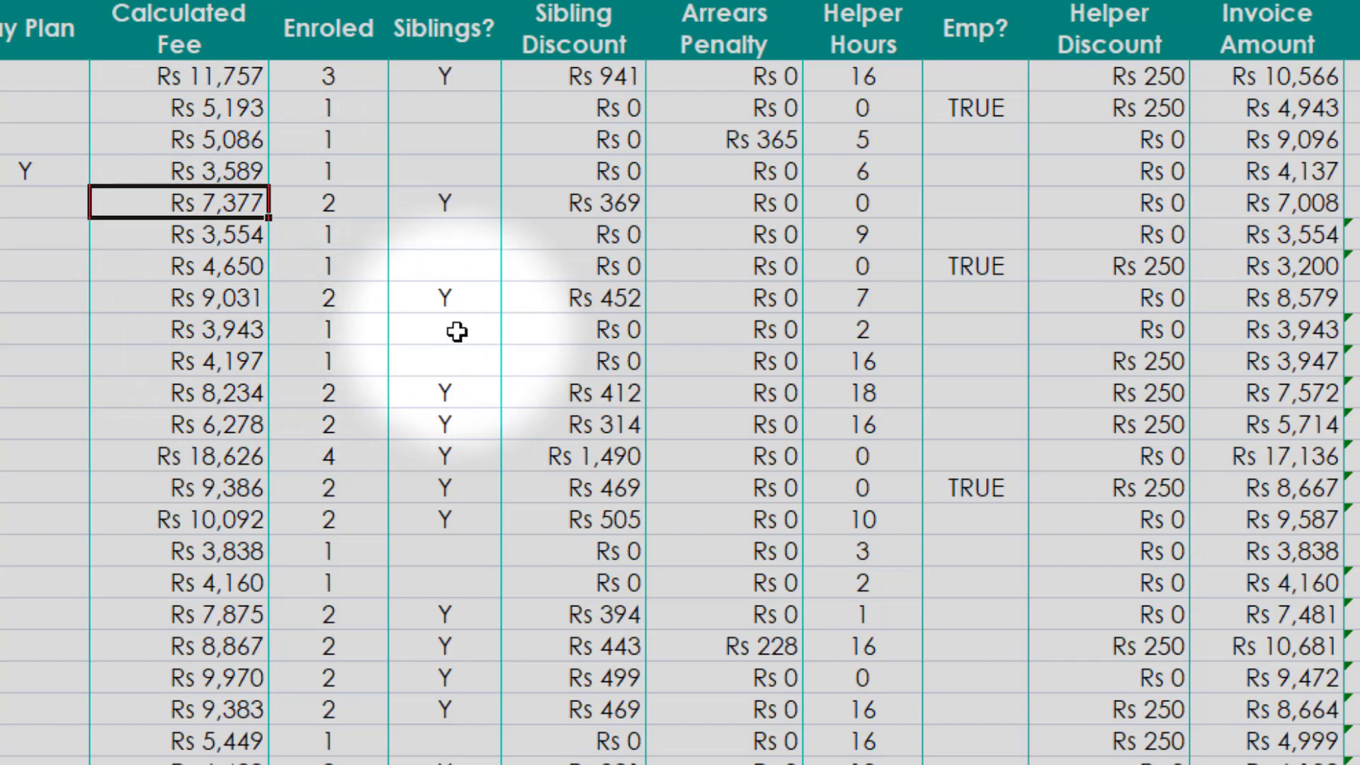
pyautogui.click(339, 458)
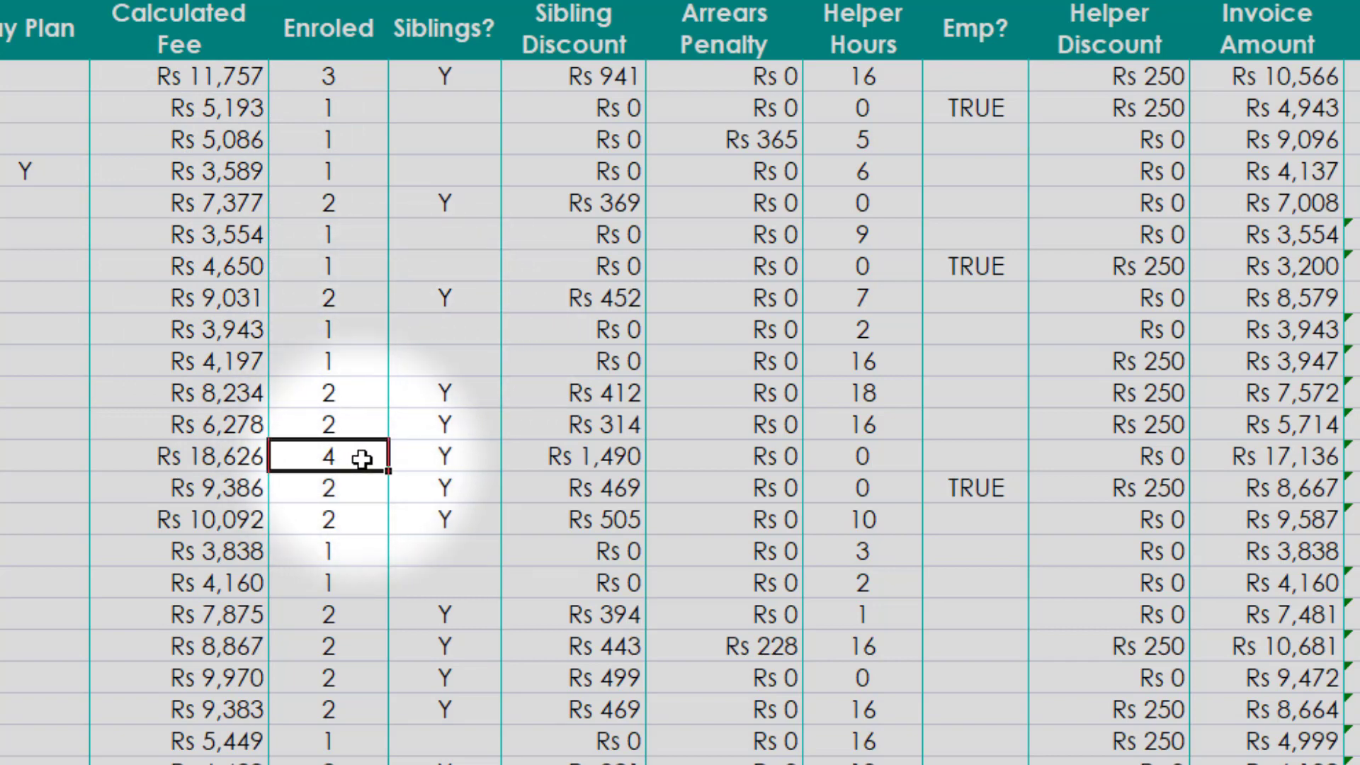
pyautogui.click(602, 453)
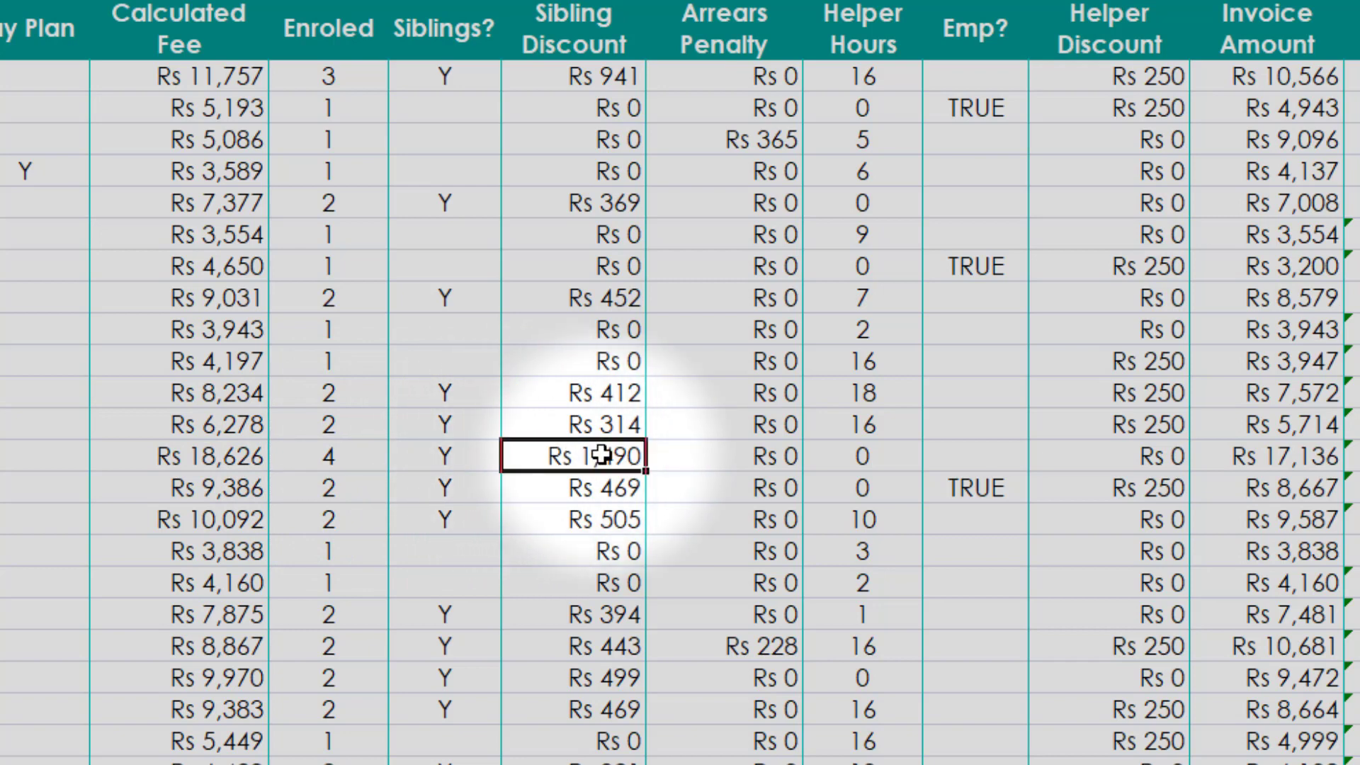